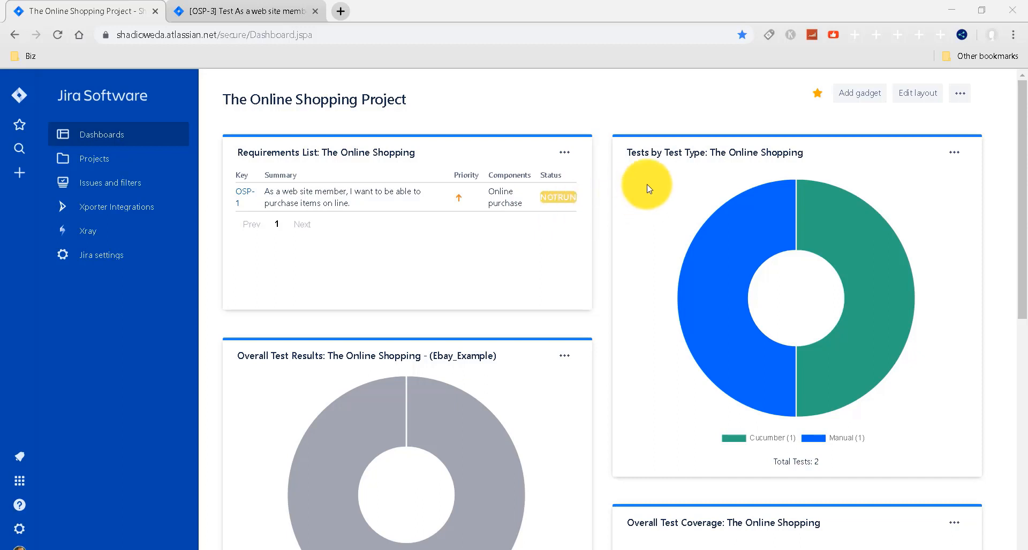
Examine the project dashboard's gadgets for test types, overall test results, test coverage, test plans and test sets.
{"action": "mouse_move", "coordinate": [729, 246]}
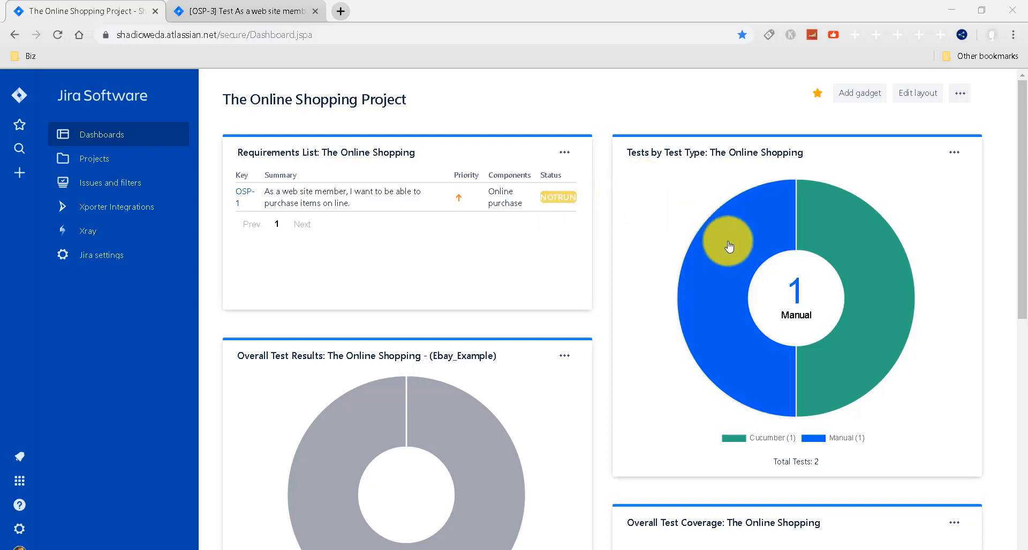
{"action": "mouse_move", "coordinate": [884, 234]}
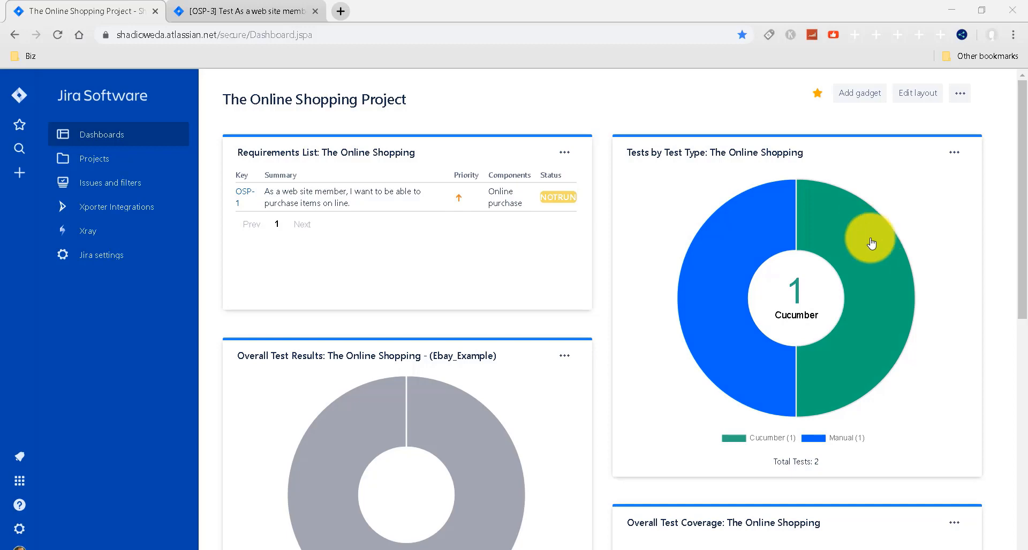
{"action": "scroll", "coordinate": [867, 236], "scroll_direction": "down", "scroll_amount": 2}
{"action": "mouse_move", "coordinate": [362, 339]}
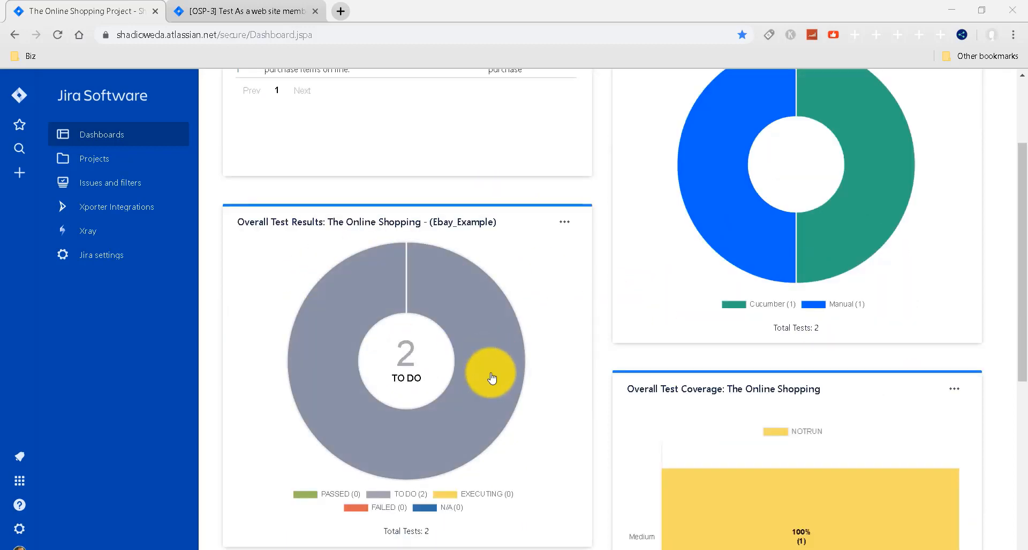
{"action": "scroll", "coordinate": [492, 378], "scroll_direction": "down", "scroll_amount": 2}
{"action": "scroll", "coordinate": [489, 372], "scroll_direction": "up", "scroll_amount": 1}
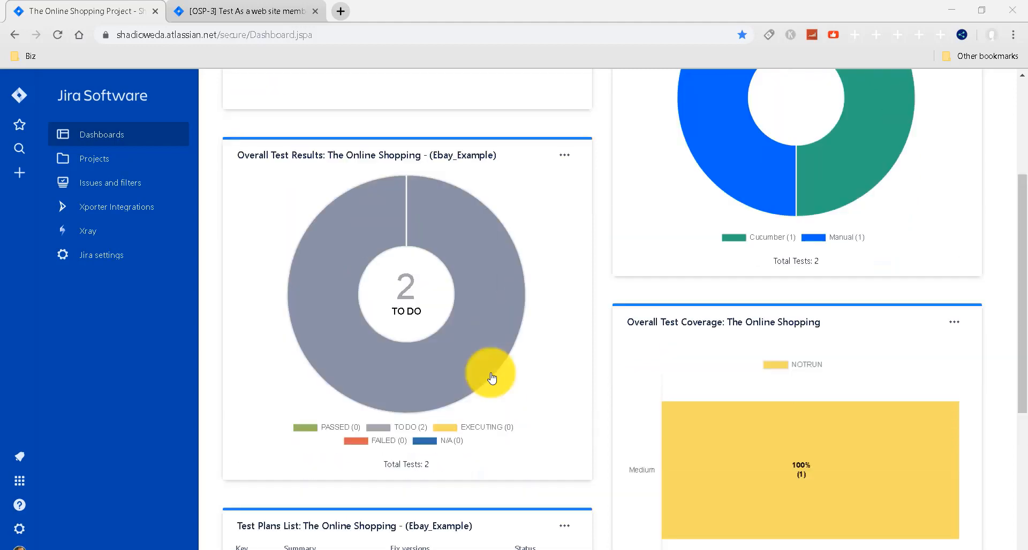
{"action": "scroll", "coordinate": [488, 371], "scroll_direction": "down", "scroll_amount": 1}
{"action": "mouse_move", "coordinate": [765, 448]}
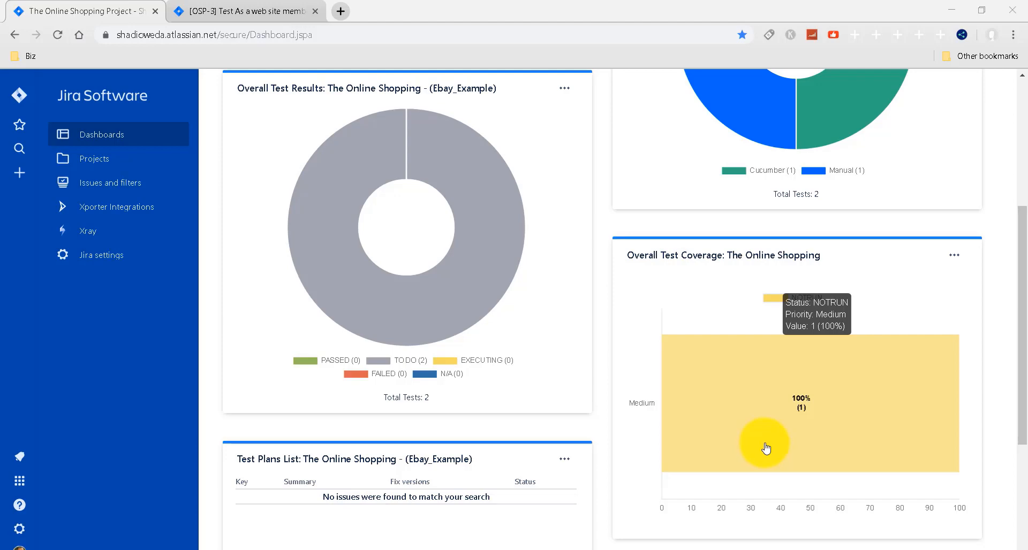
{"action": "scroll", "coordinate": [765, 449], "scroll_direction": "down", "scroll_amount": 3}
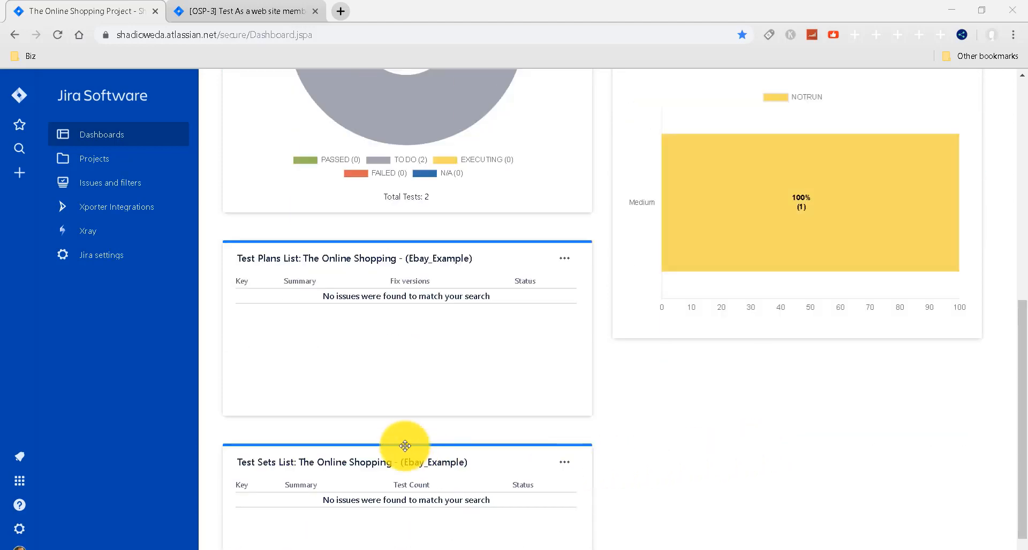
{"action": "scroll", "coordinate": [337, 344], "scroll_direction": "down", "scroll_amount": 1}
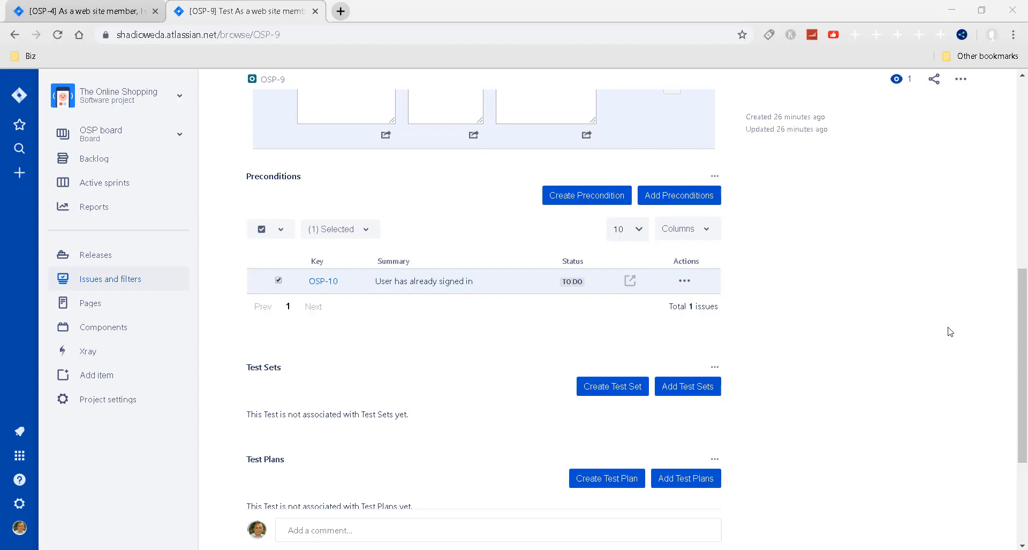
Create a Test Set named "eBay members Sign-in and Sign-out" from the sign-out test OSP-9.
{"action": "scroll", "coordinate": [773, 442], "scroll_direction": "up", "scroll_amount": 8}
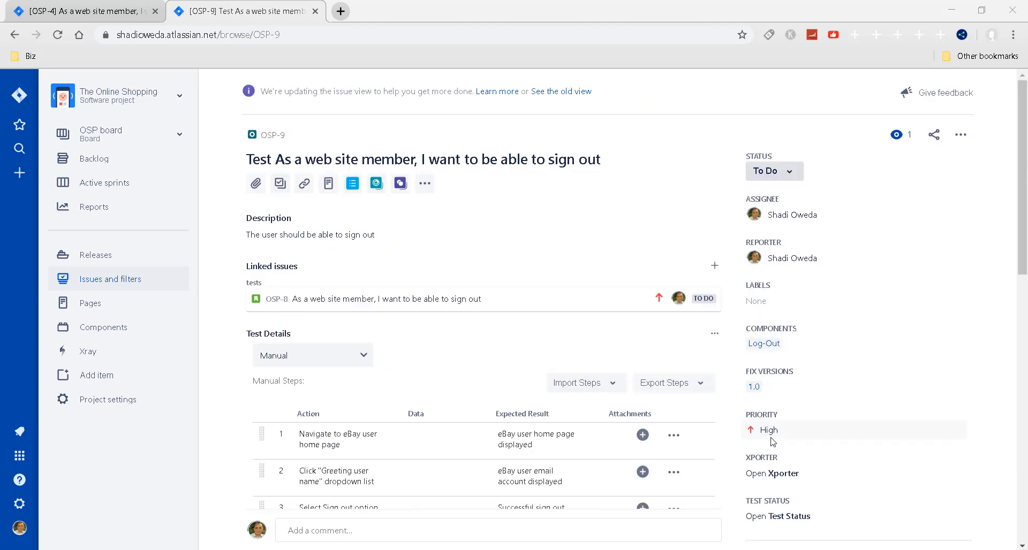
{"action": "left_click", "coordinate": [123, 13]}
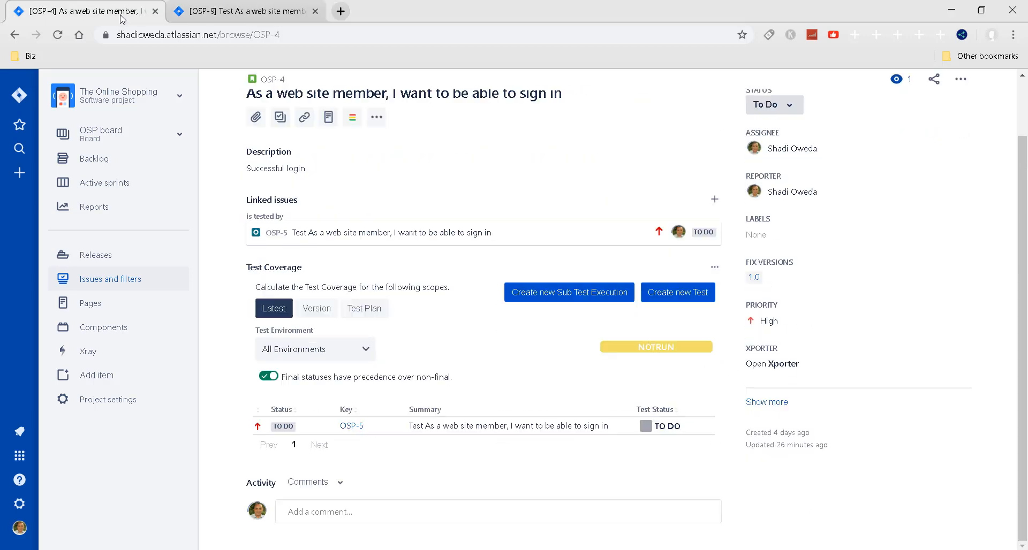
{"action": "left_click", "coordinate": [285, 13]}
{"action": "scroll", "coordinate": [717, 299], "scroll_direction": "down", "scroll_amount": 10}
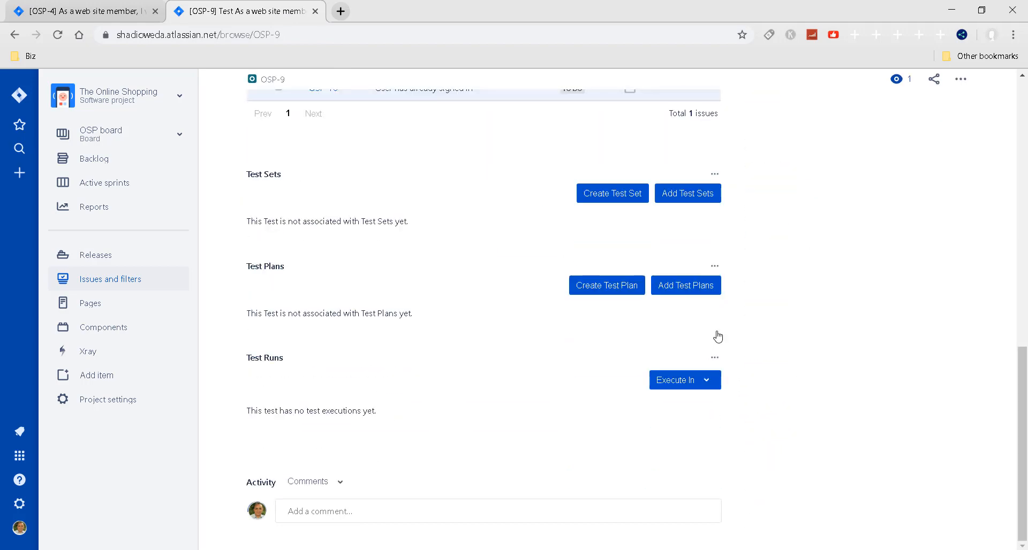
{"action": "left_click", "coordinate": [612, 201]}
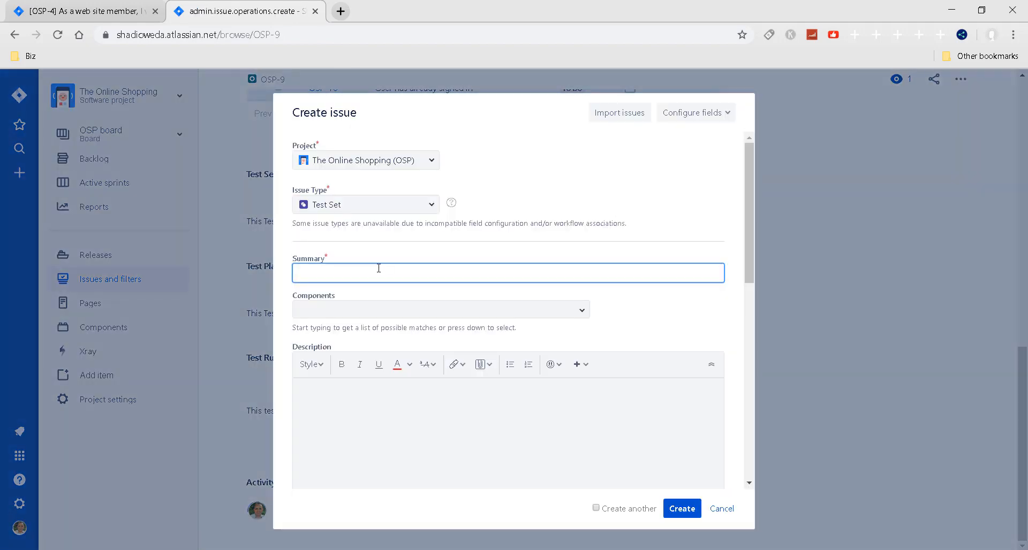
{"action": "left_click", "coordinate": [378, 268]}
{"action": "type", "text": "eBay members Sign-in and Sign-out"}
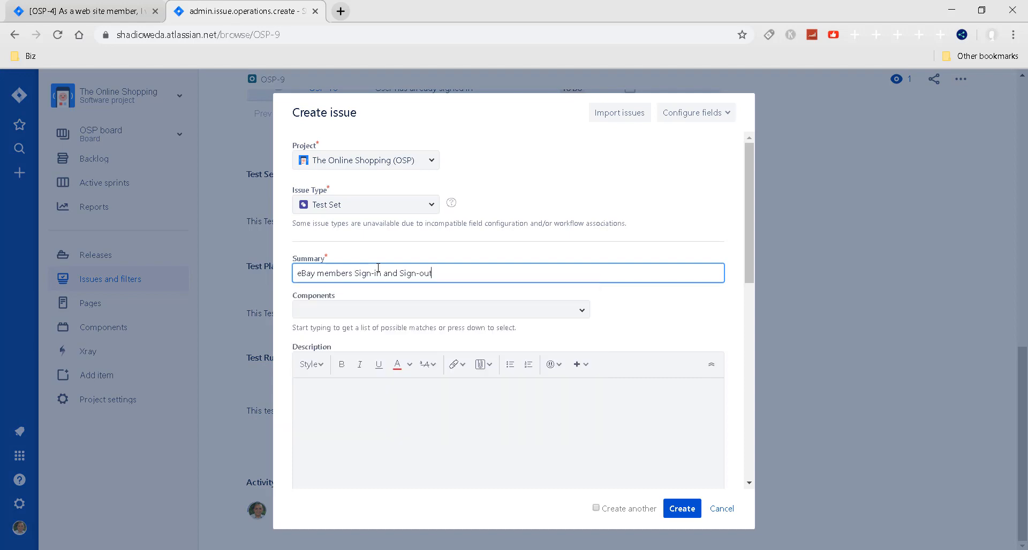
{"action": "left_click", "coordinate": [691, 512]}
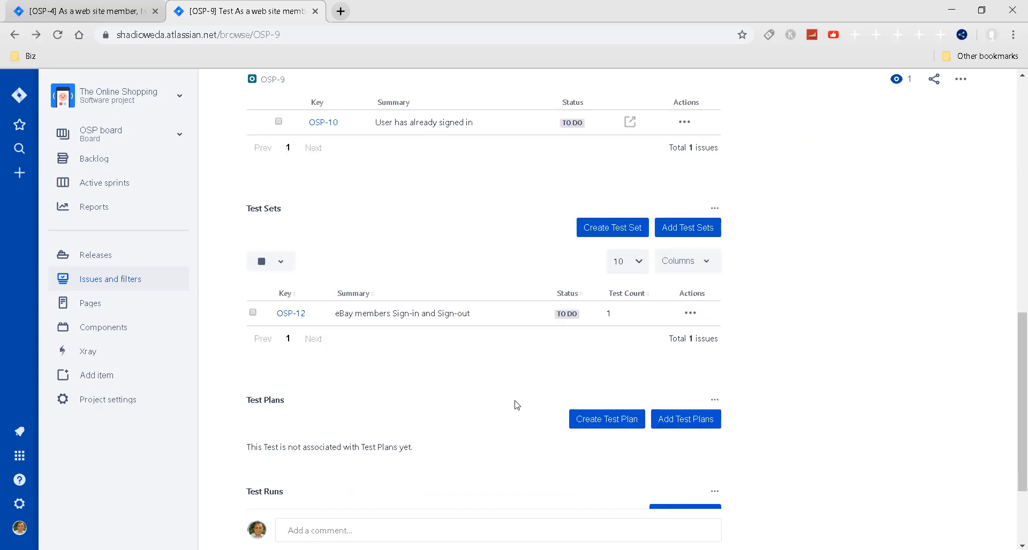
Open the "eBay members Sign-in and Sign-out" test set and start adding existing tests to it.
{"action": "left_click", "coordinate": [290, 314]}
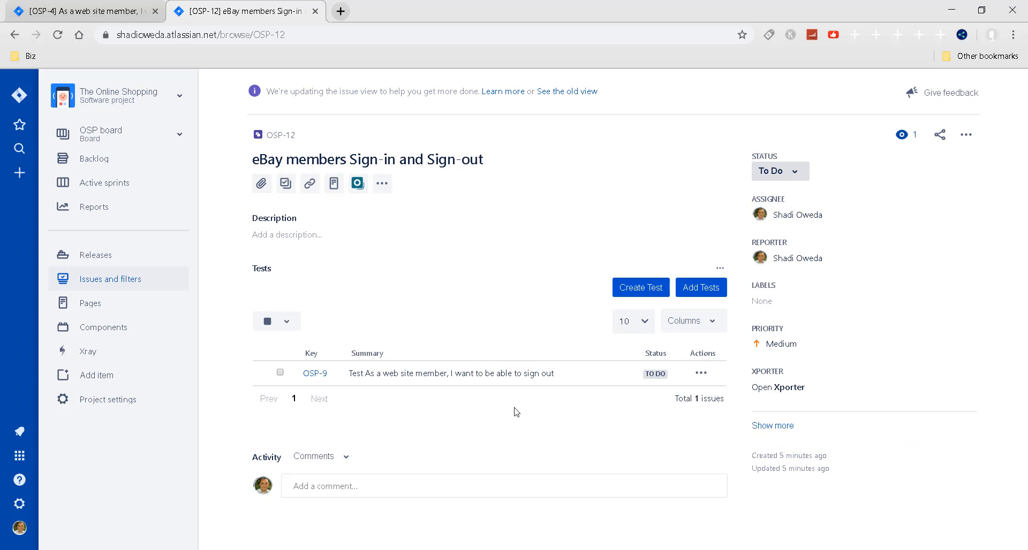
{"action": "left_click", "coordinate": [699, 296]}
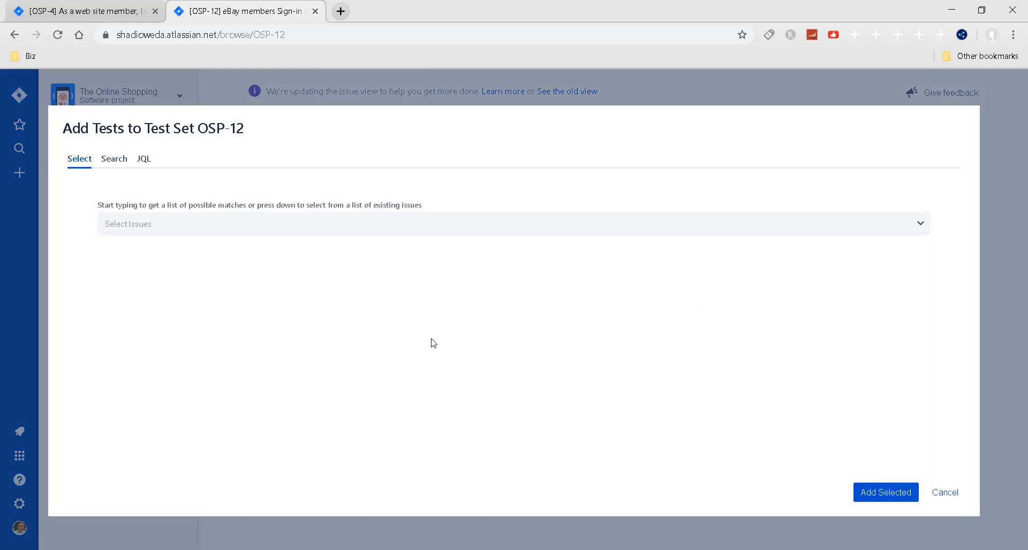
{"action": "left_click", "coordinate": [920, 226]}
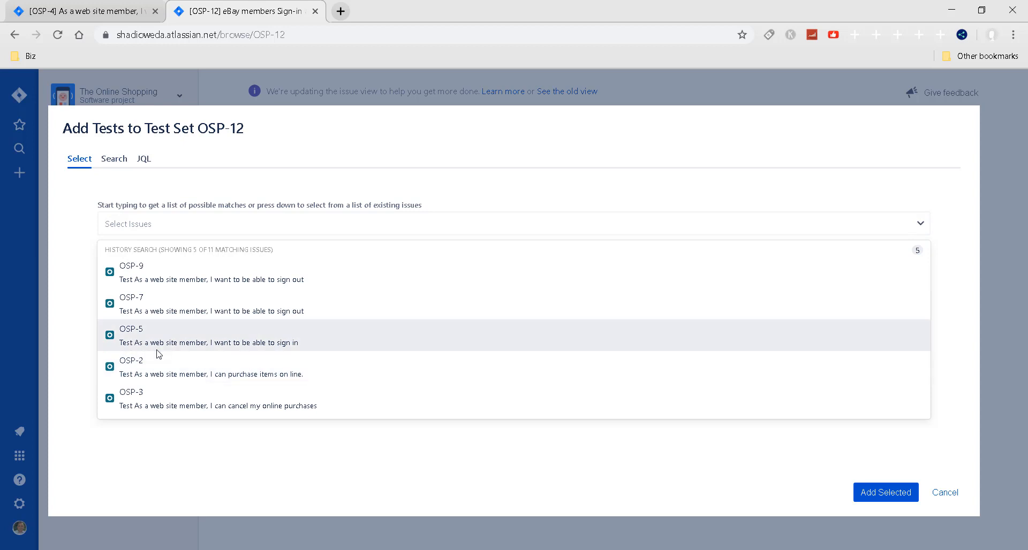
{"action": "left_click", "coordinate": [266, 345]}
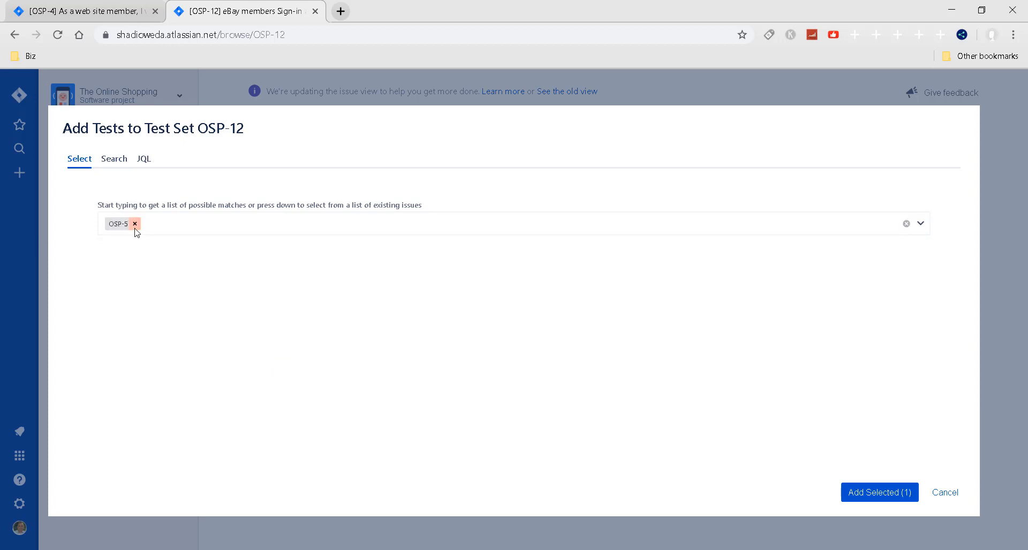
{"action": "left_click", "coordinate": [135, 228]}
Search The Online Shopping project for tests to add, filtered by the test type Cucumber.
{"action": "left_click", "coordinate": [113, 160]}
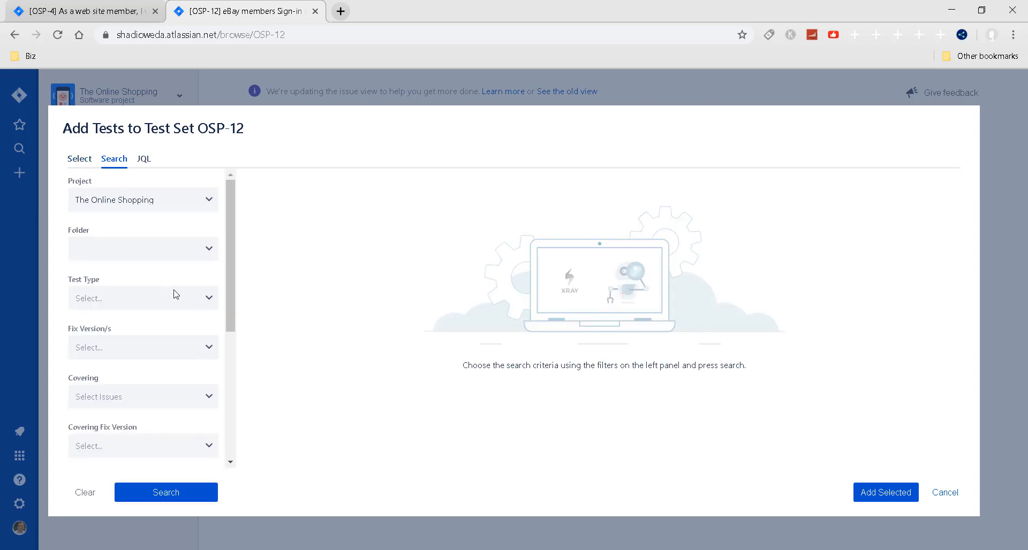
{"action": "left_click", "coordinate": [209, 305]}
{"action": "left_click", "coordinate": [149, 379]}
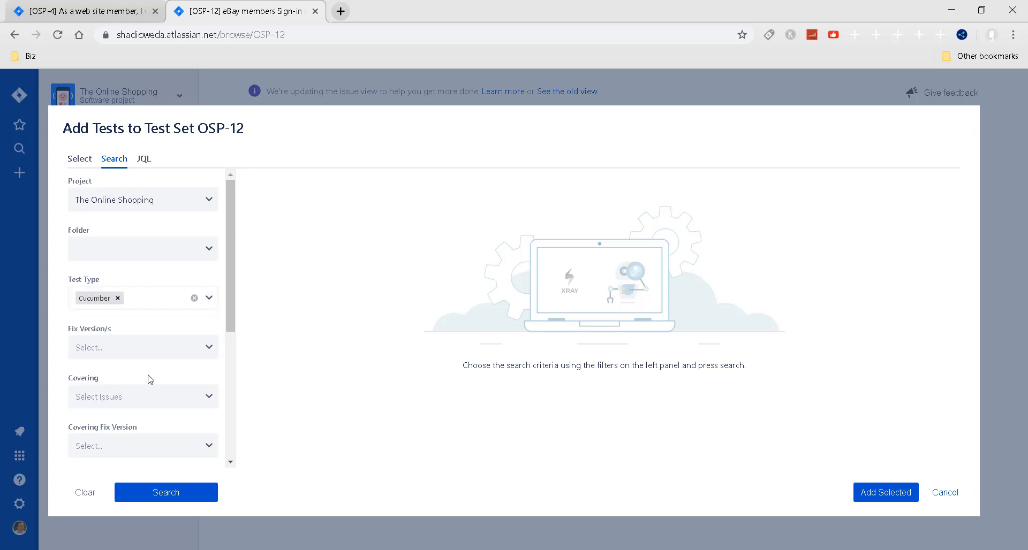
{"action": "left_click", "coordinate": [175, 493]}
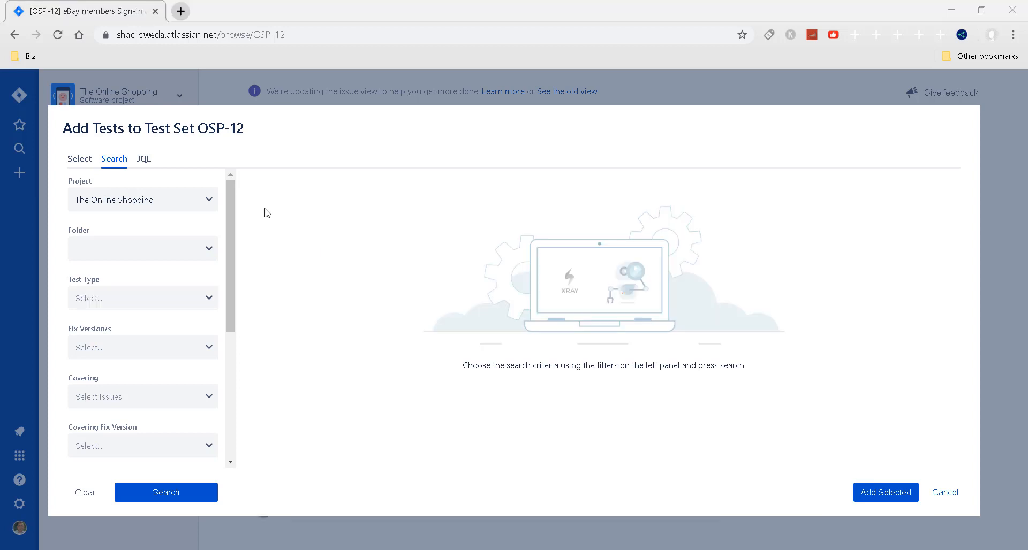
Find tests with the JQL query "testType = Cucumber" and add only the sign-in test OSP-5 to the test set.
{"action": "left_click", "coordinate": [140, 162]}
{"action": "type", "text": "testType ="}
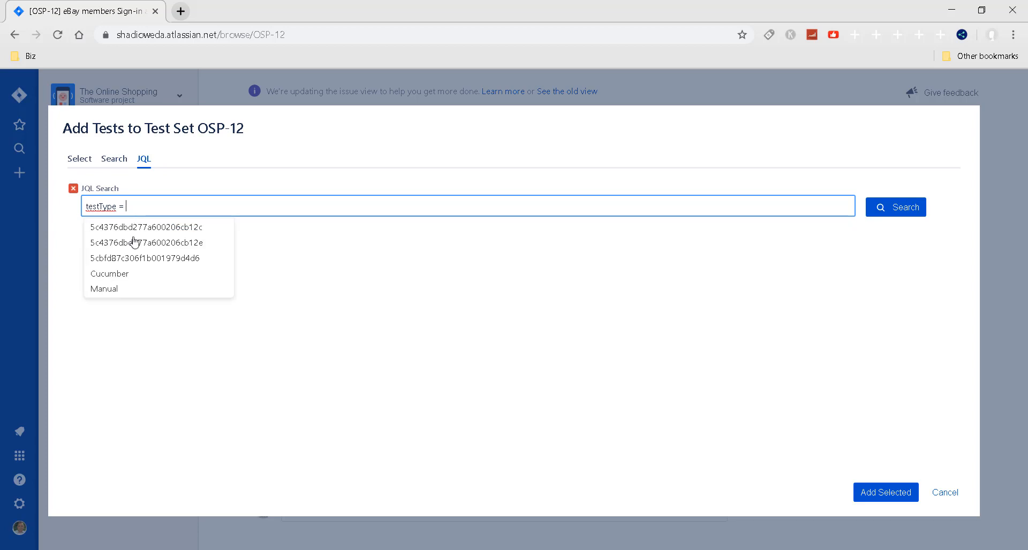
{"action": "left_click", "coordinate": [133, 274]}
{"action": "left_click", "coordinate": [904, 210]}
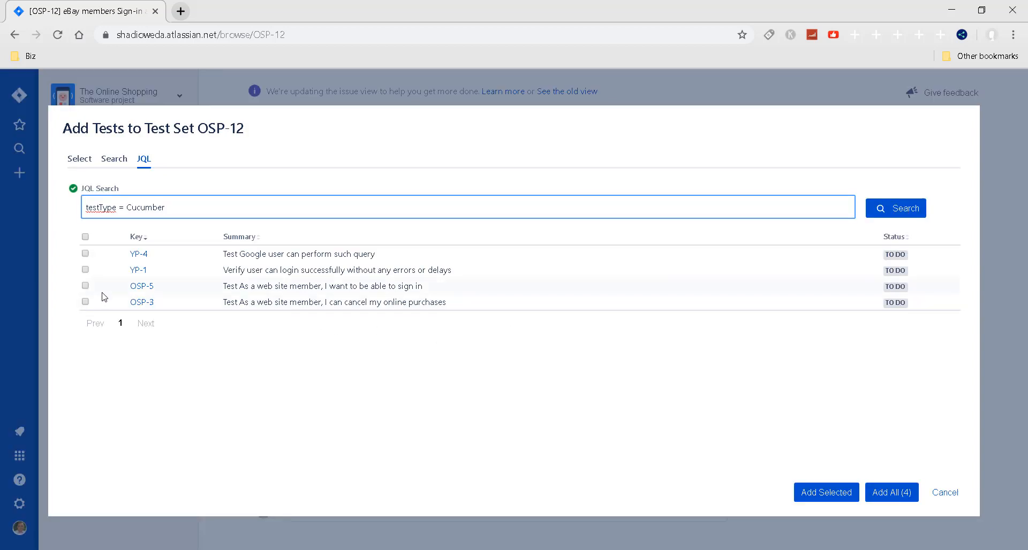
{"action": "left_click", "coordinate": [139, 288]}
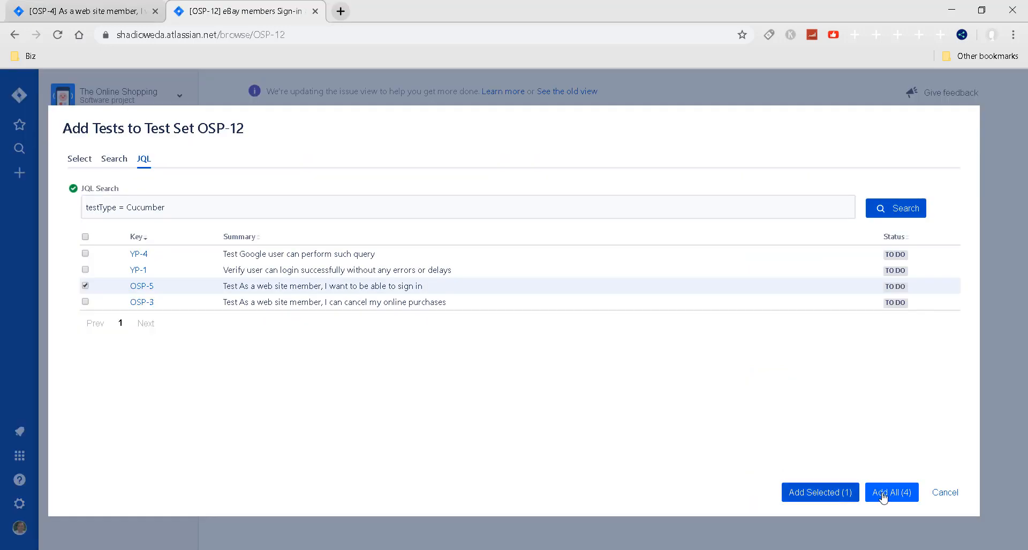
{"action": "left_click", "coordinate": [826, 493]}
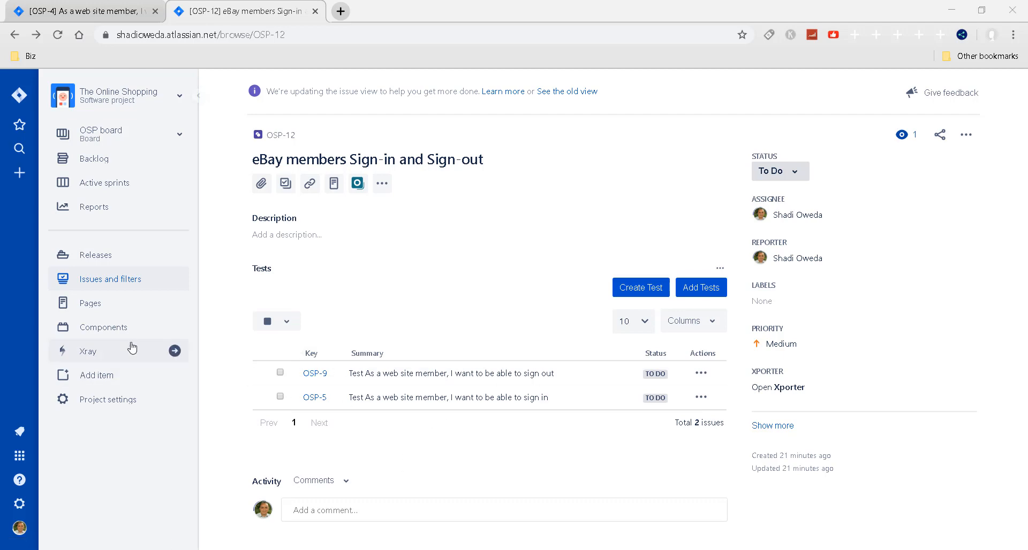
Create a folder named "Member Access" in the project's Xray Test Repository.
{"action": "left_click", "coordinate": [82, 353]}
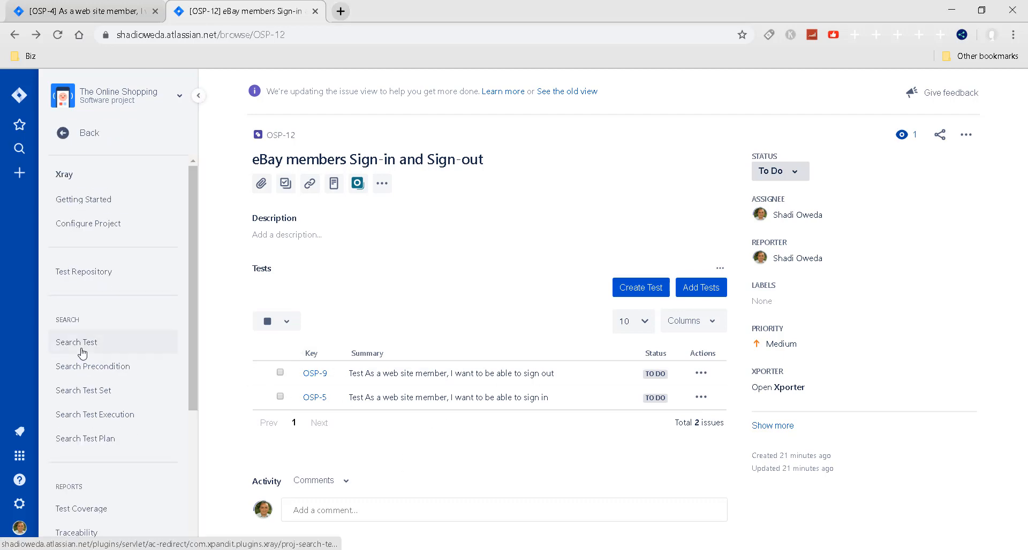
{"action": "left_click", "coordinate": [93, 278]}
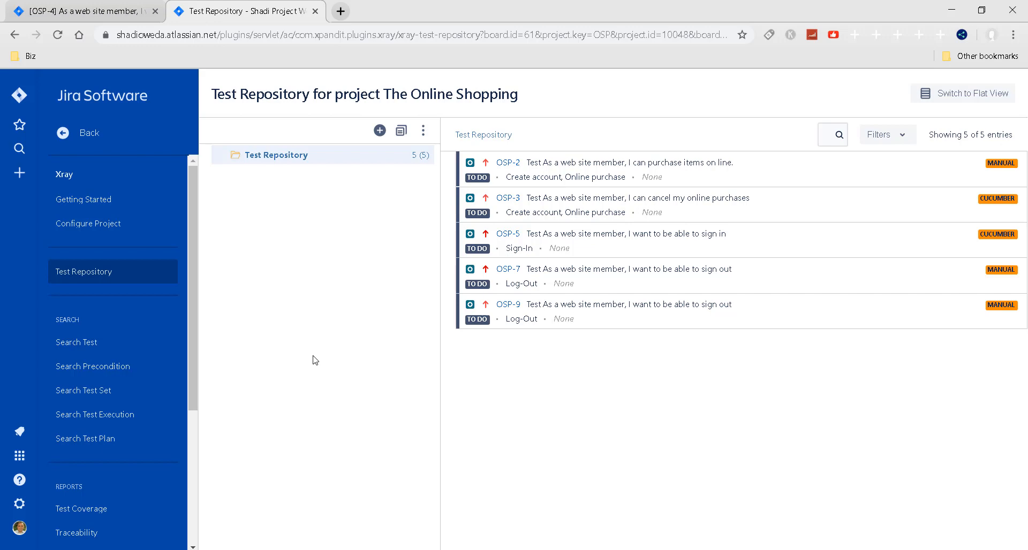
{"action": "left_click", "coordinate": [379, 130]}
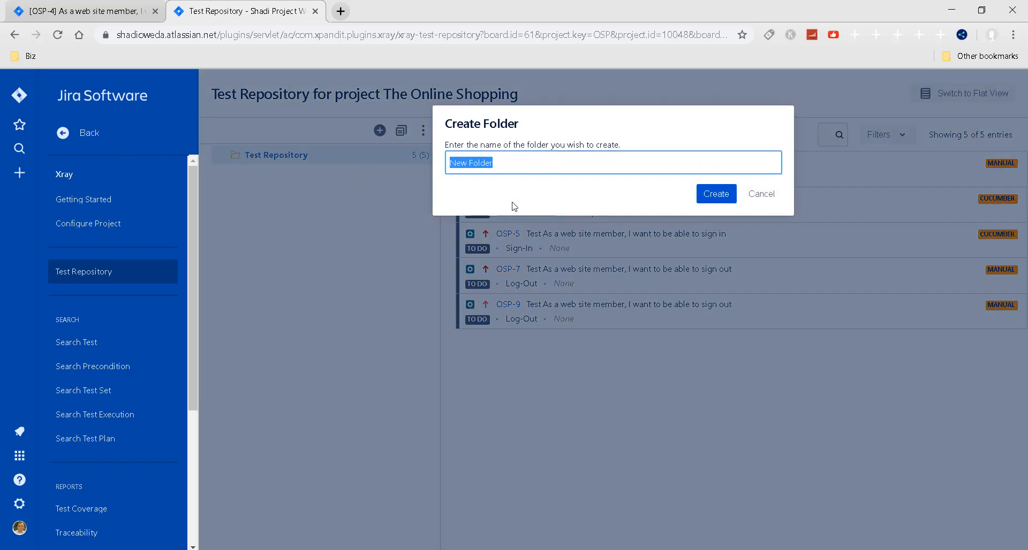
{"action": "type", "text": "Member Access"}
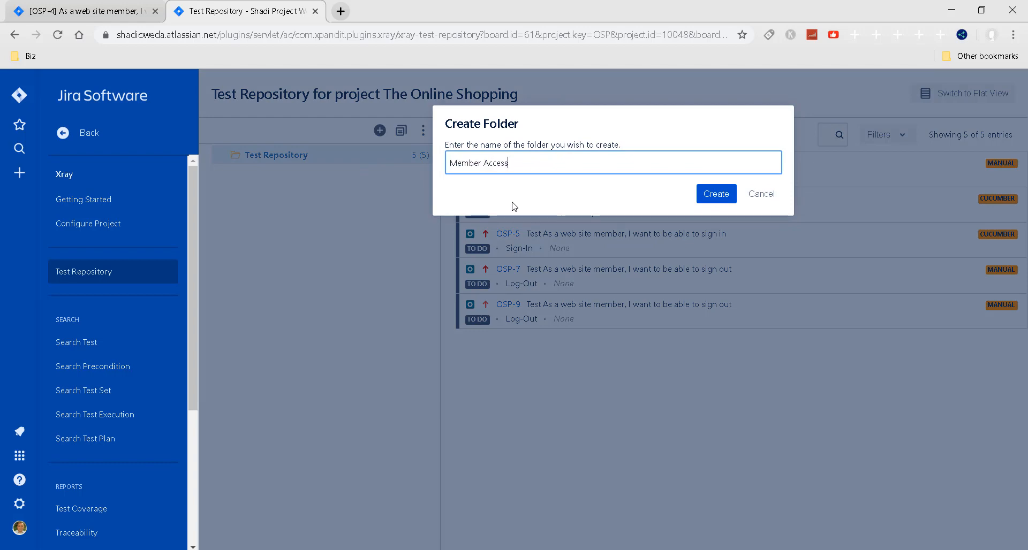
{"action": "double_click", "coordinate": [464, 164]}
{"action": "left_click", "coordinate": [716, 193]}
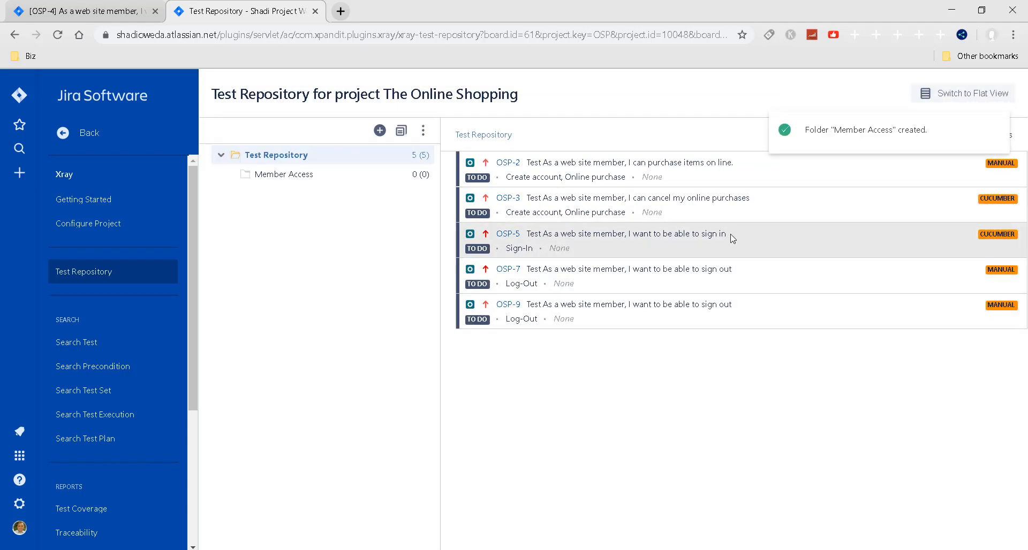
Move the sign-in test OSP-5 and the sign-out tests OSP-7 and OSP-9 into the Member Access folder.
{"action": "left_click_drag", "start_coordinate": [535, 248], "coordinate": [309, 179]}
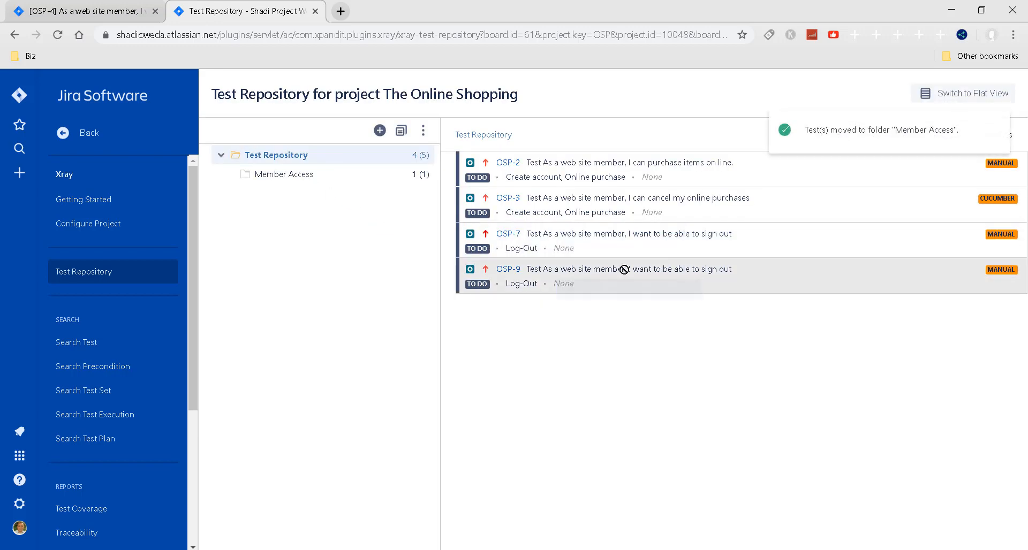
{"action": "left_click_drag", "start_coordinate": [621, 268], "coordinate": [313, 182]}
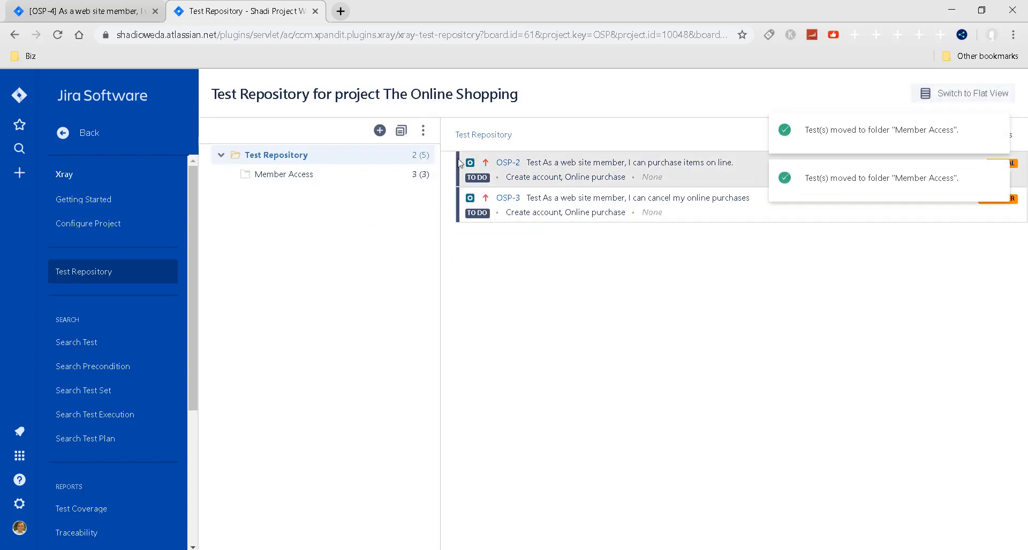
Create a folder named "Member Order" in the Test Repository and move the online purchase test OSP-2 into it.
{"action": "left_click", "coordinate": [380, 132]}
{"action": "type", "text": "Member Acc"}
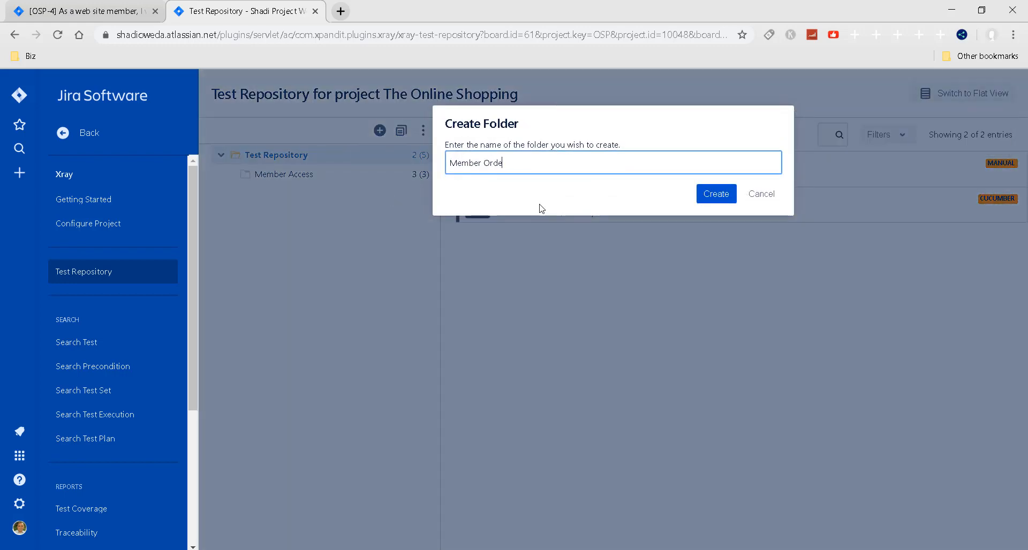
{"action": "left_click", "coordinate": [716, 193]}
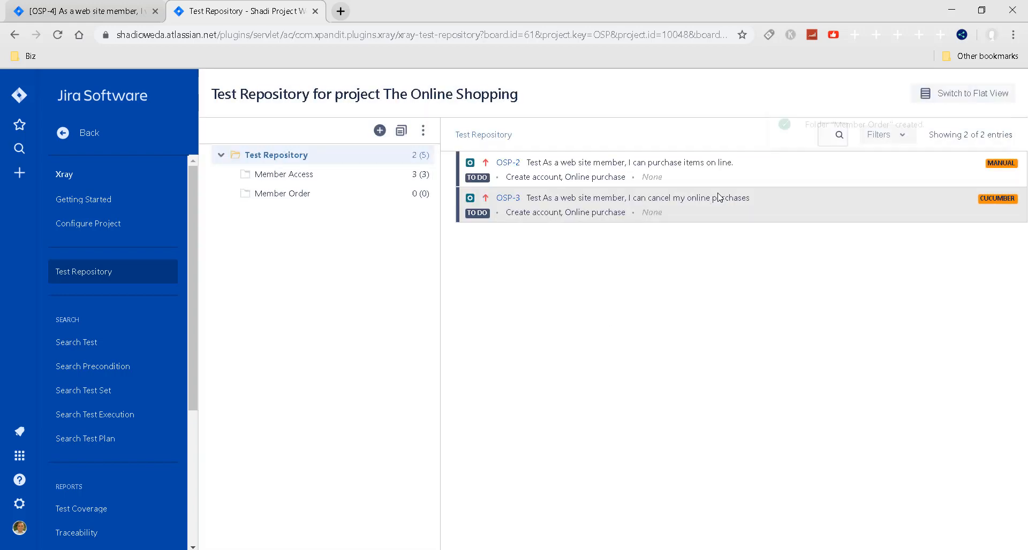
{"action": "left_click_drag", "start_coordinate": [650, 191], "coordinate": [312, 195]}
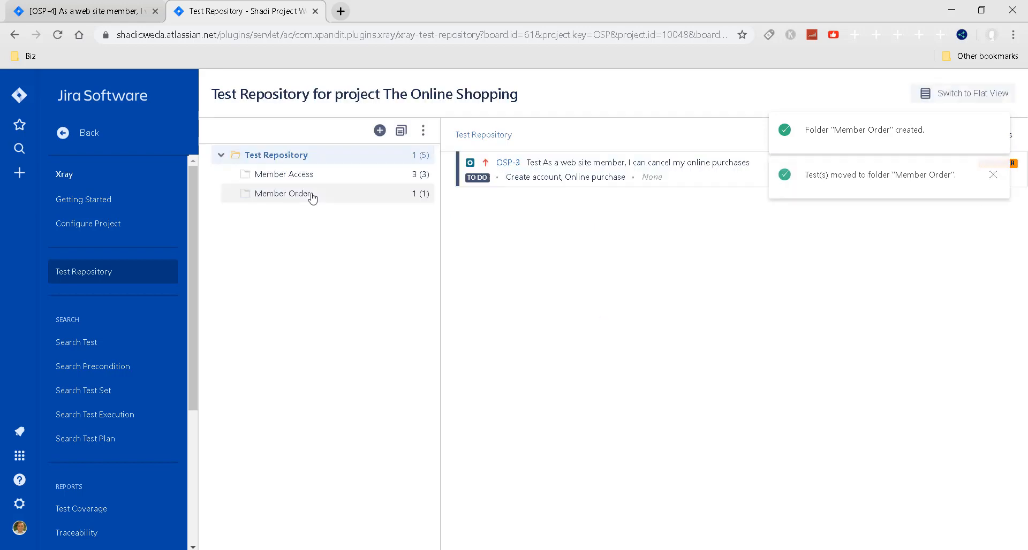
Create a folder named "Member Cancel" in the Test Repository and move the purchase cancellation test OSP-3 into it.
{"action": "left_click", "coordinate": [379, 131]}
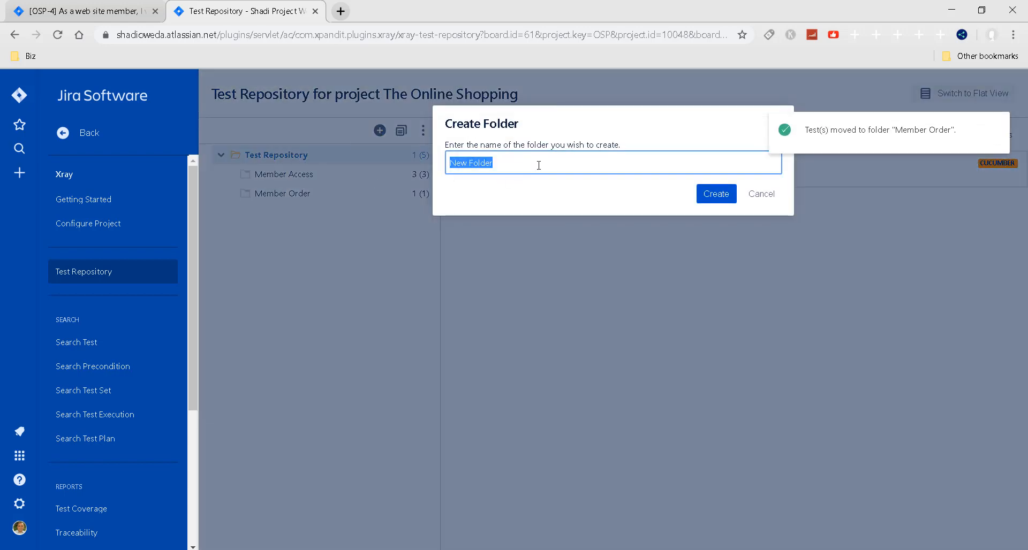
{"action": "type", "text": "Member Access"}
{"action": "key", "text": "BackSpace"}
{"action": "key", "text": "BackSpace"}
{"action": "key", "text": "BackSpace"}
{"action": "key", "text": "BackSpace"}
{"action": "key", "text": "BackSpace"}
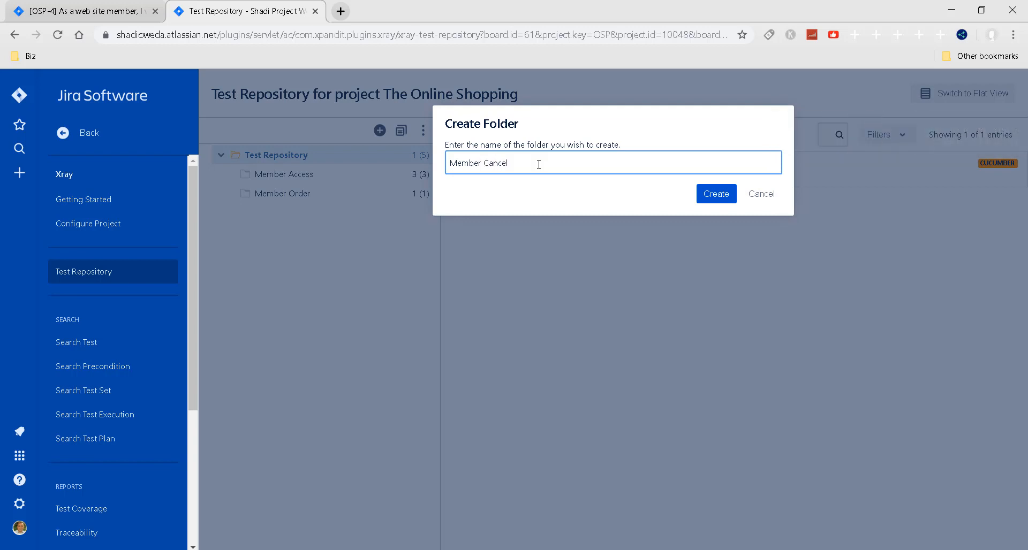
{"action": "left_click", "coordinate": [713, 198]}
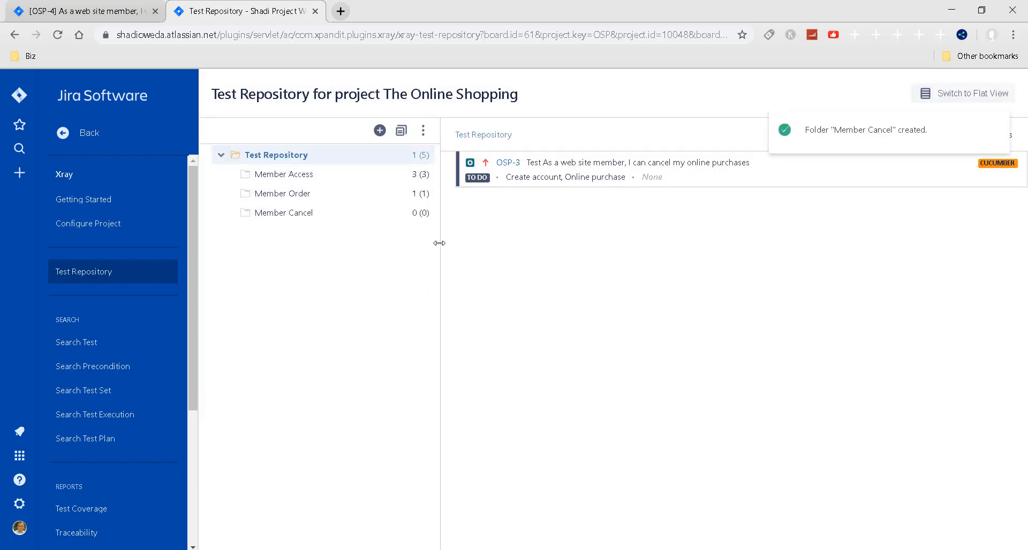
{"action": "left_click_drag", "start_coordinate": [507, 163], "coordinate": [337, 210]}
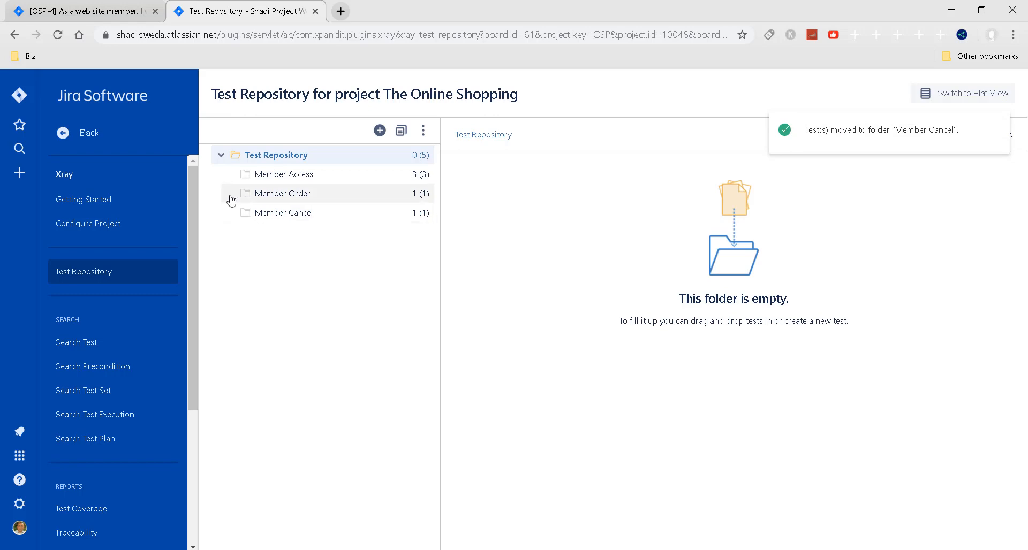
Review the tests held in the Member Access, Member Order and Member Cancel folders.
{"action": "left_click", "coordinate": [281, 178]}
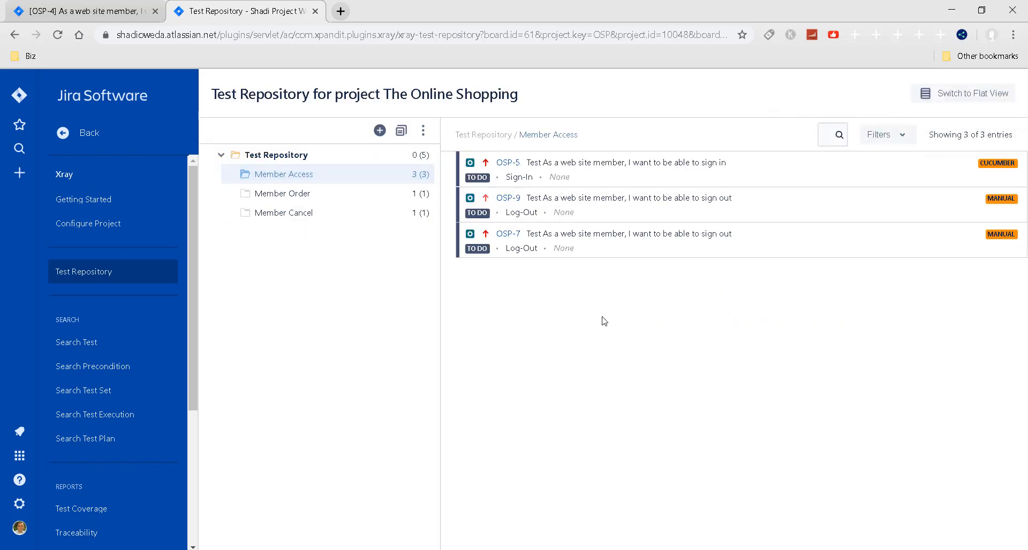
{"action": "left_click", "coordinate": [306, 201]}
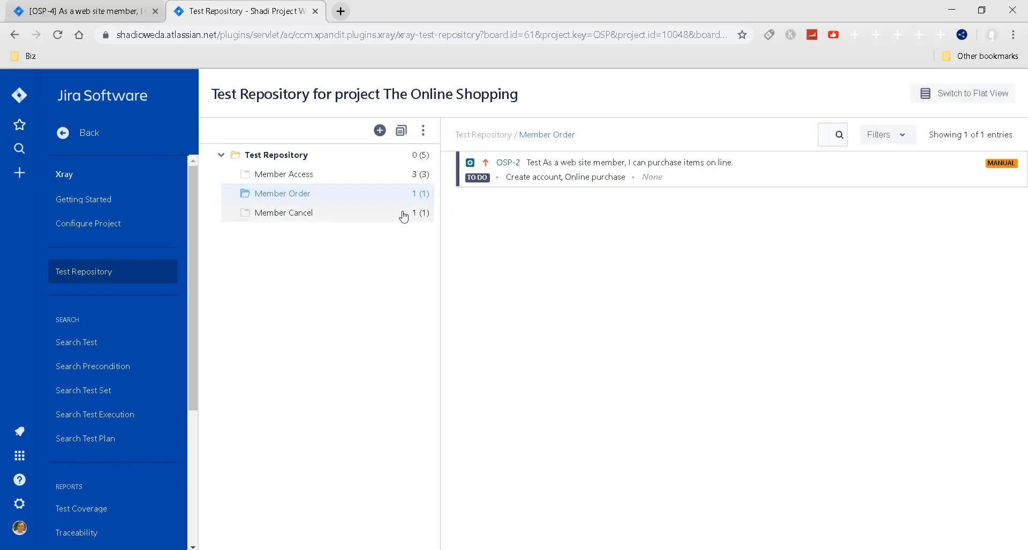
{"action": "left_click", "coordinate": [322, 222]}
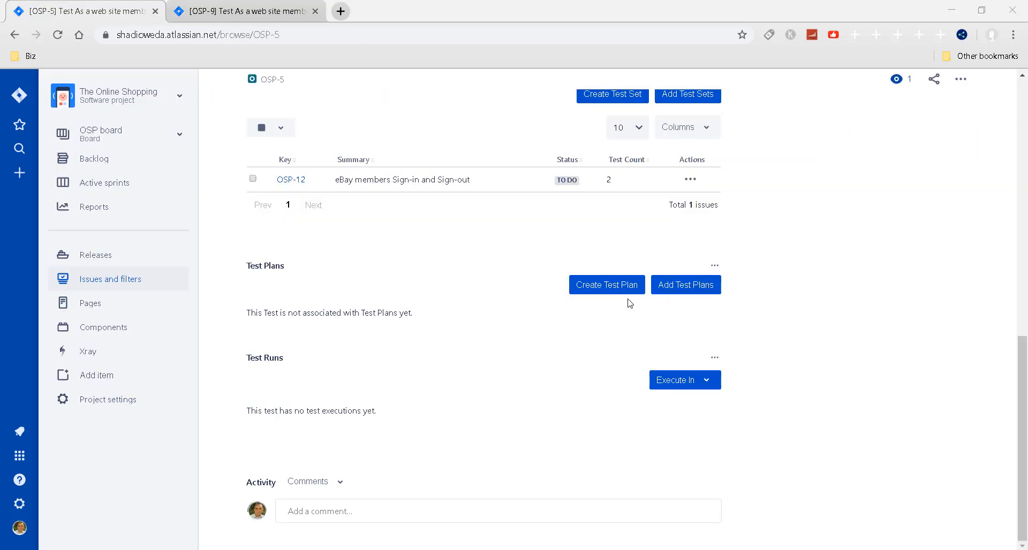
Start a Test Plan from OSP-5 with description lines "Test Plan version 1.0" and "In this test plan I will include the test execution results Manual & Automated".
{"action": "left_click", "coordinate": [610, 291]}
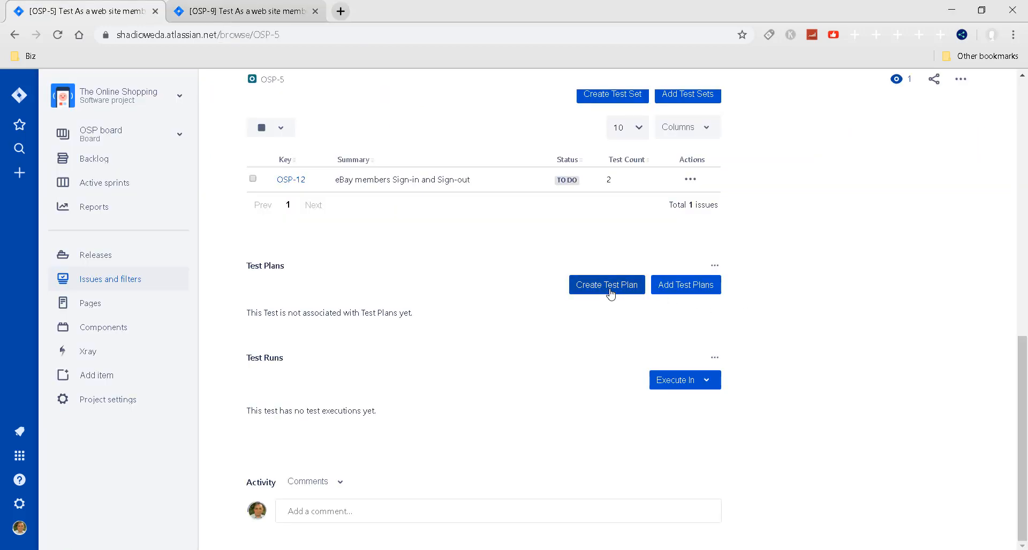
{"action": "left_click", "coordinate": [359, 435]}
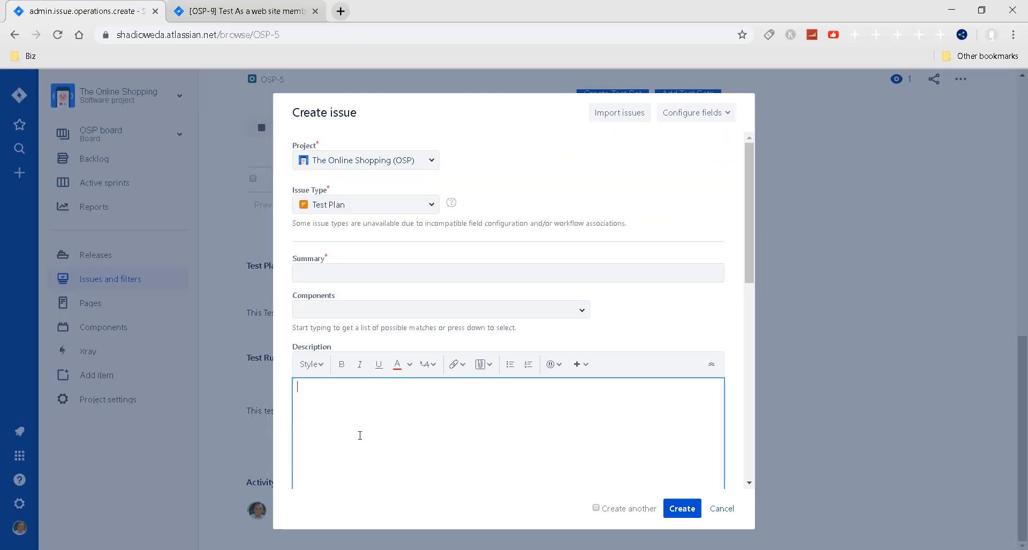
{"action": "type", "text": "Test Plan version 1.0 In this test plan I will include the  test execution results Manual & Automated"}
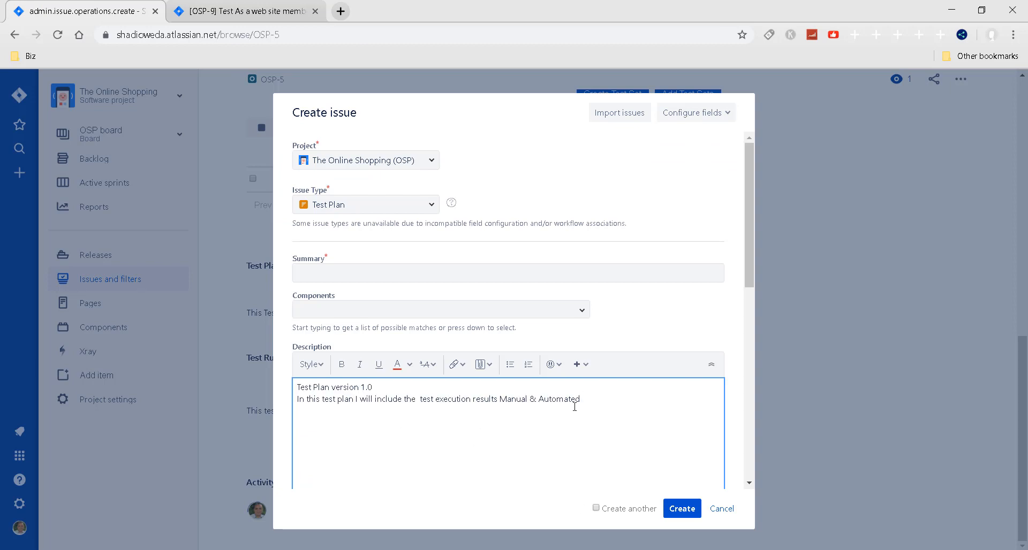
Move the line "Test Plan version 1.0" from the new test plan's description to its summary.
{"action": "left_click_drag", "start_coordinate": [406, 398], "coordinate": [295, 387]}
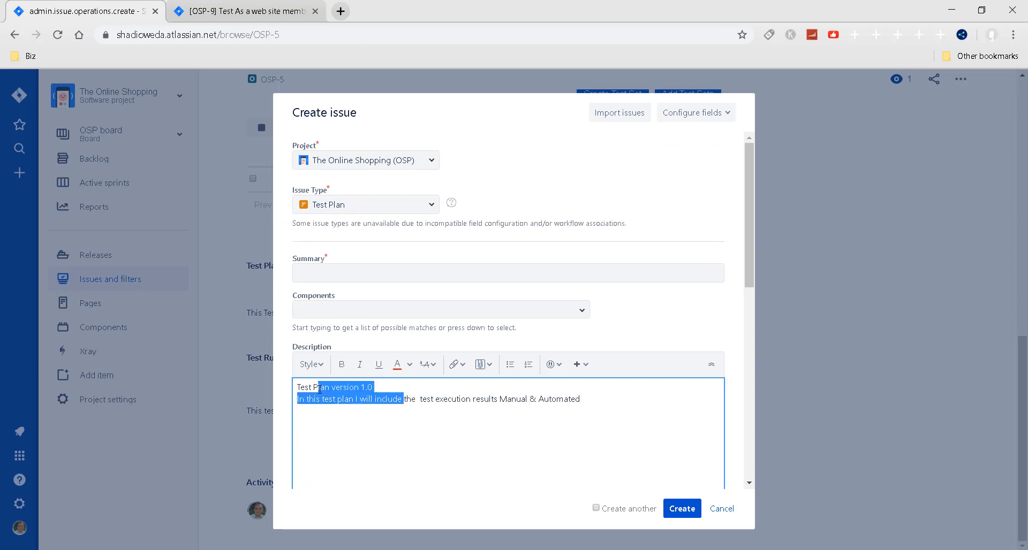
{"action": "left_click_drag", "start_coordinate": [373, 387], "coordinate": [287, 385]}
{"action": "key", "text": "ctrl+x"}
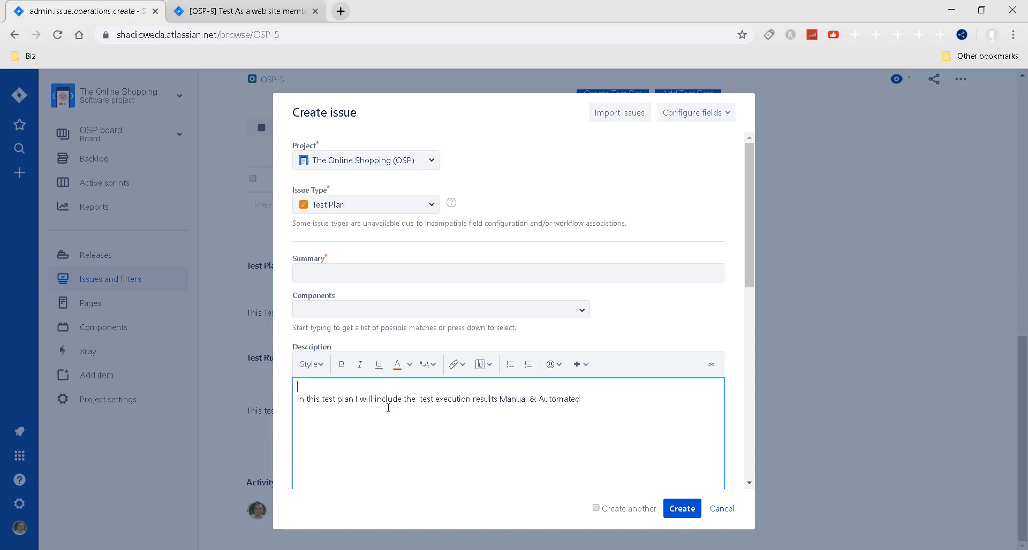
{"action": "key", "text": "Delete"}
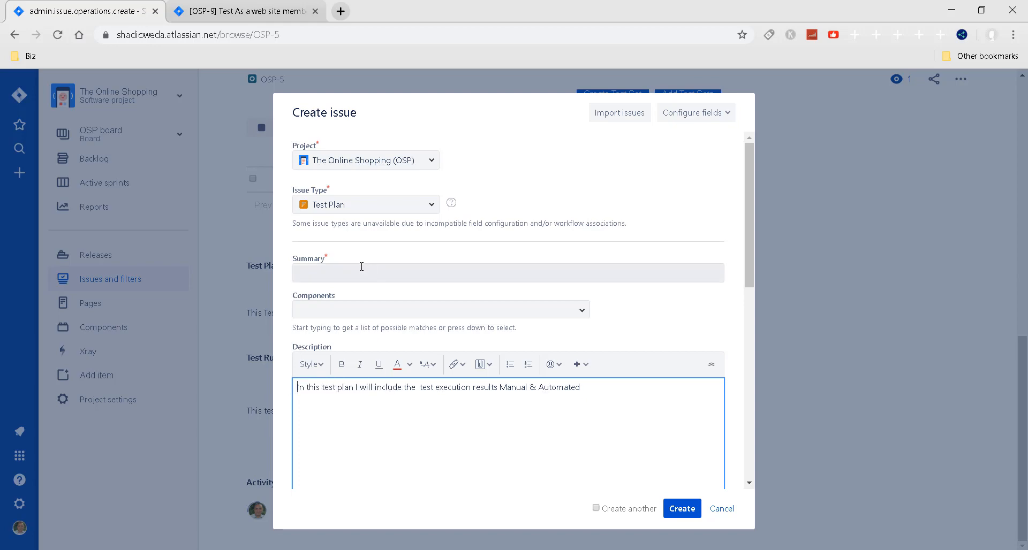
{"action": "left_click", "coordinate": [359, 271]}
{"action": "key", "text": "ctrl+v"}
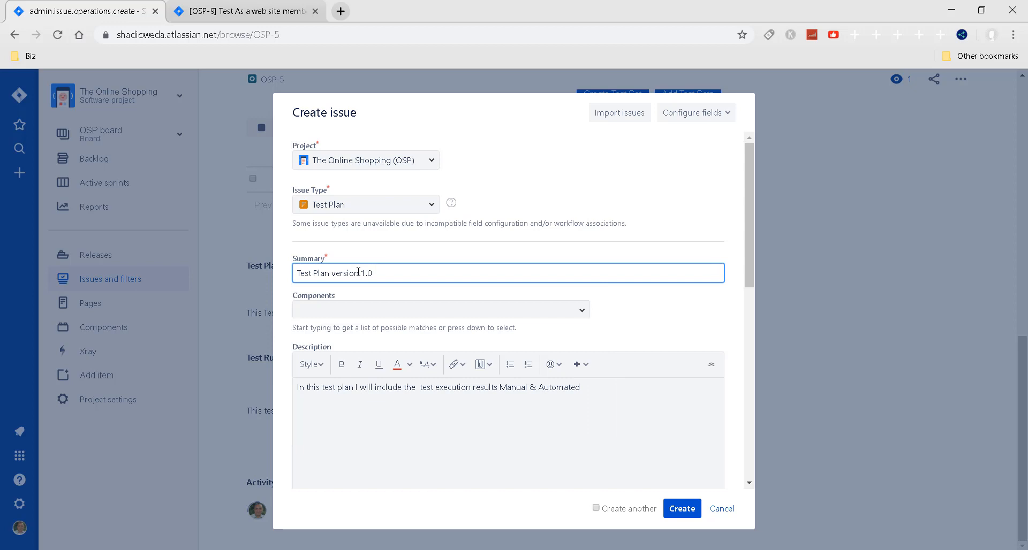
Assign the Log-Out and Sign-In components to the test plan and create it.
{"action": "left_click", "coordinate": [581, 310]}
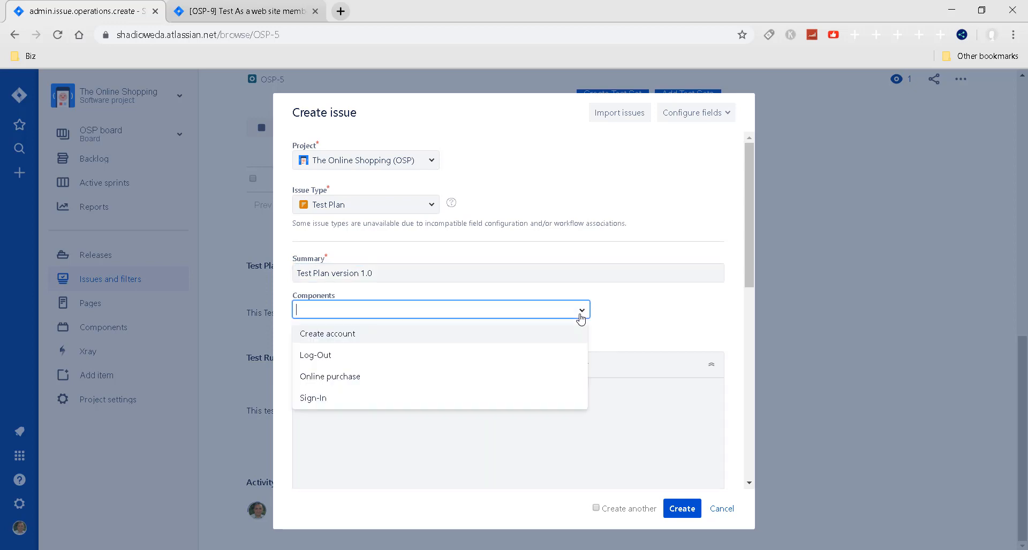
{"action": "left_click", "coordinate": [306, 358]}
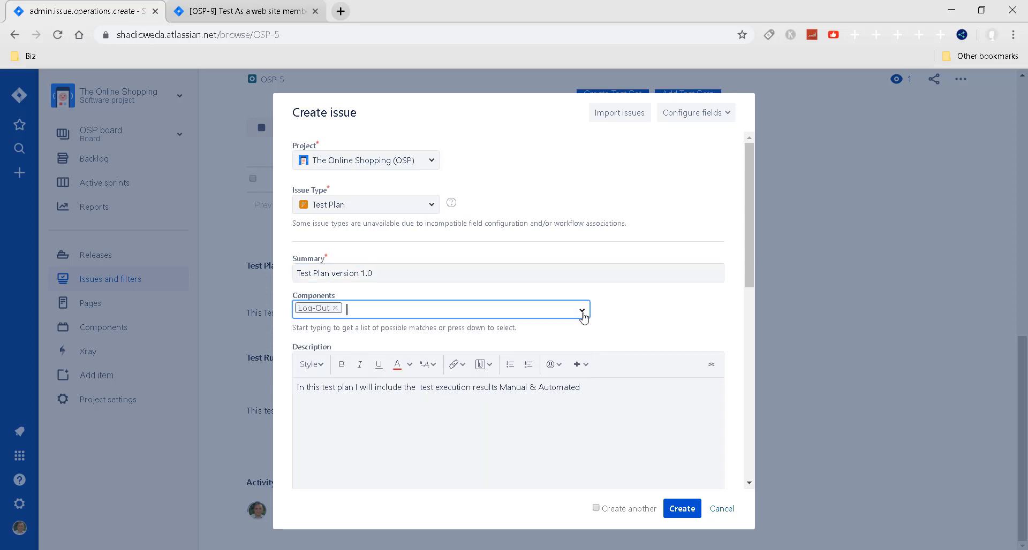
{"action": "left_click", "coordinate": [582, 312]}
{"action": "left_click", "coordinate": [316, 376]}
{"action": "left_click", "coordinate": [669, 306]}
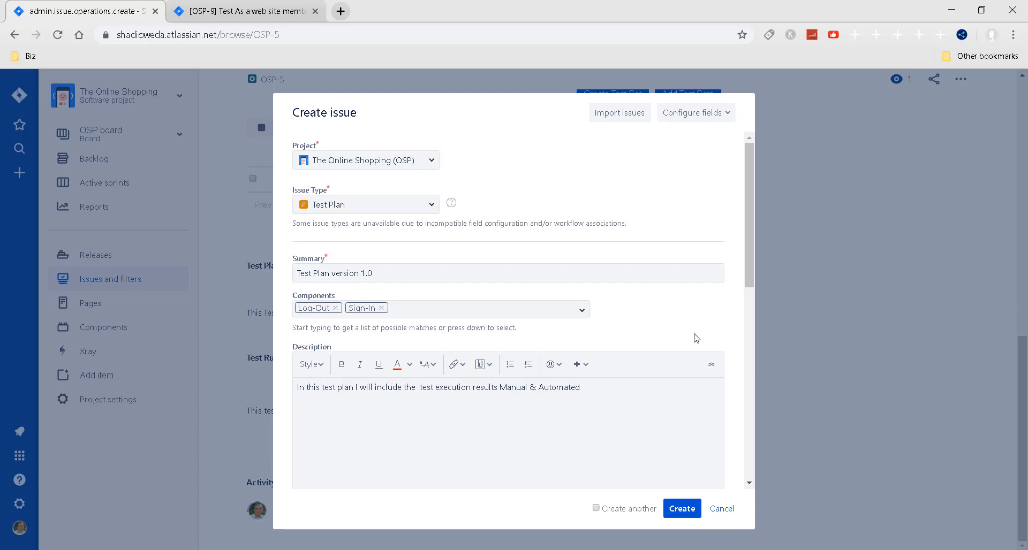
{"action": "scroll", "coordinate": [696, 338], "scroll_direction": "down", "scroll_amount": 6}
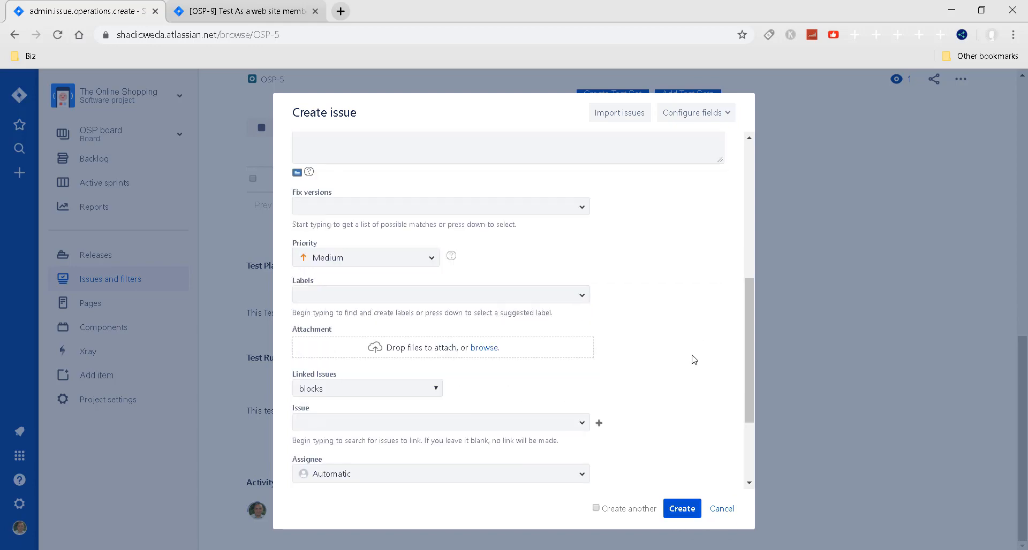
{"action": "left_click", "coordinate": [583, 209]}
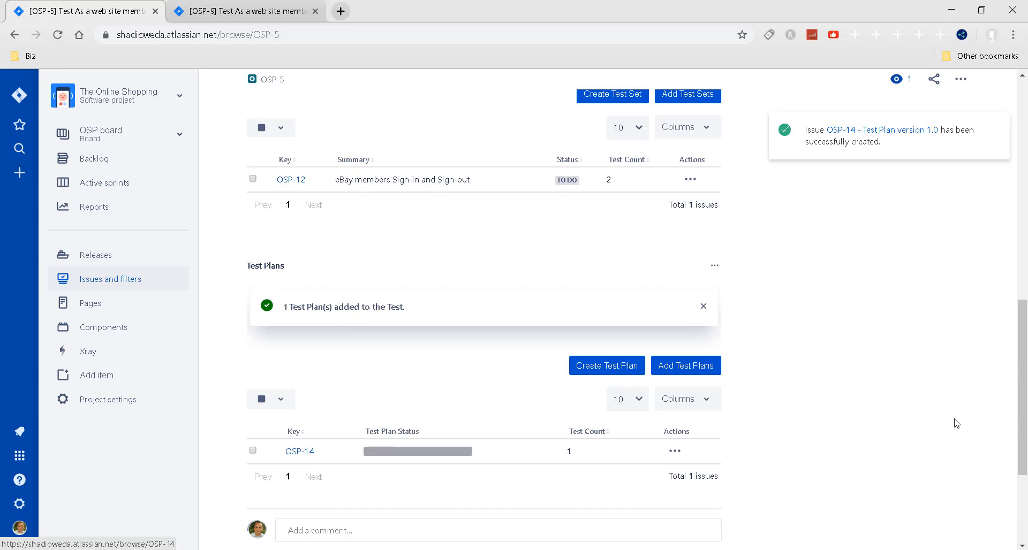
Add the existing sign-out test OSP-9 to Test Plan OSP-14.
{"action": "scroll", "coordinate": [944, 435], "scroll_direction": "up", "scroll_amount": 1}
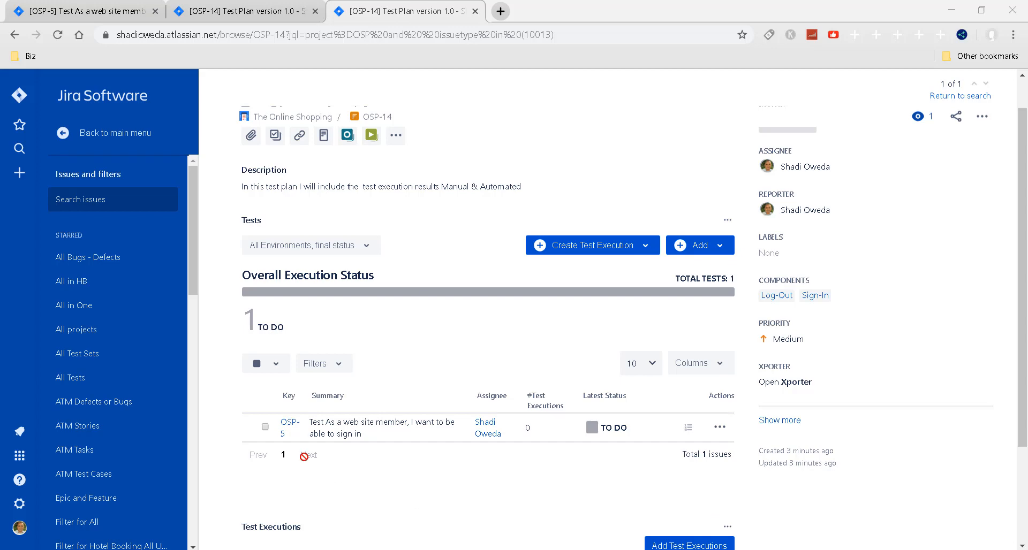
{"action": "scroll", "coordinate": [506, 458], "scroll_direction": "down", "scroll_amount": 1}
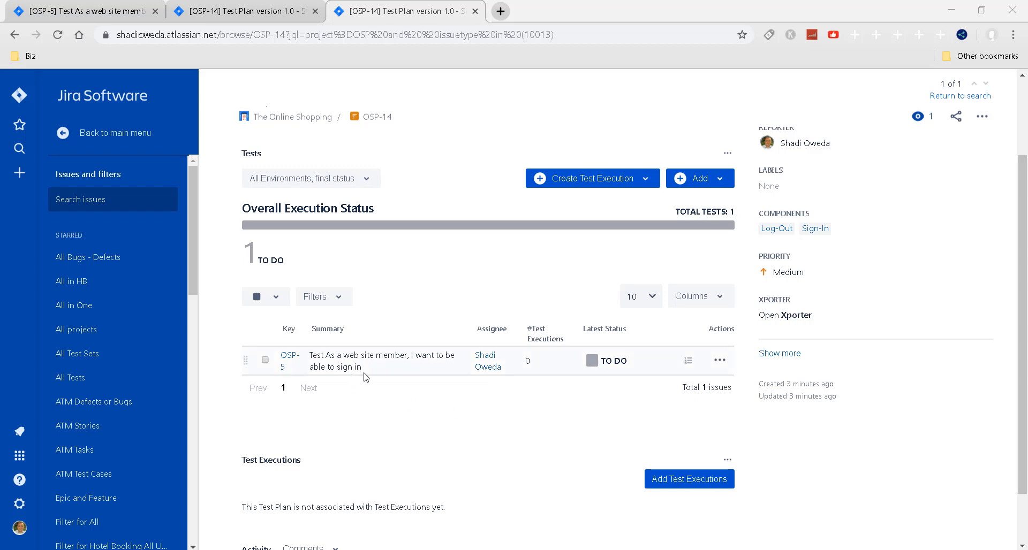
{"action": "left_click", "coordinate": [720, 185]}
{"action": "left_click", "coordinate": [666, 207]}
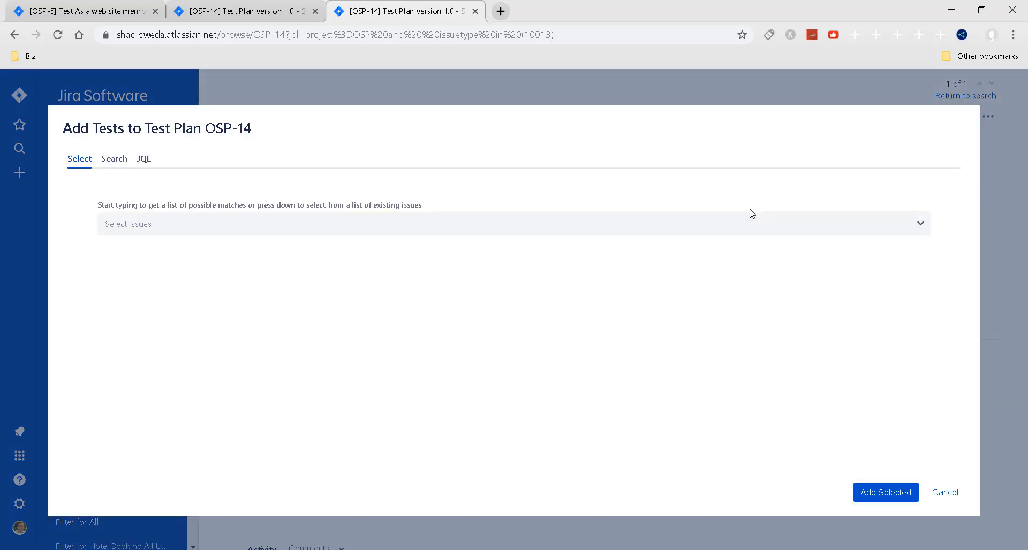
{"action": "left_click", "coordinate": [920, 224]}
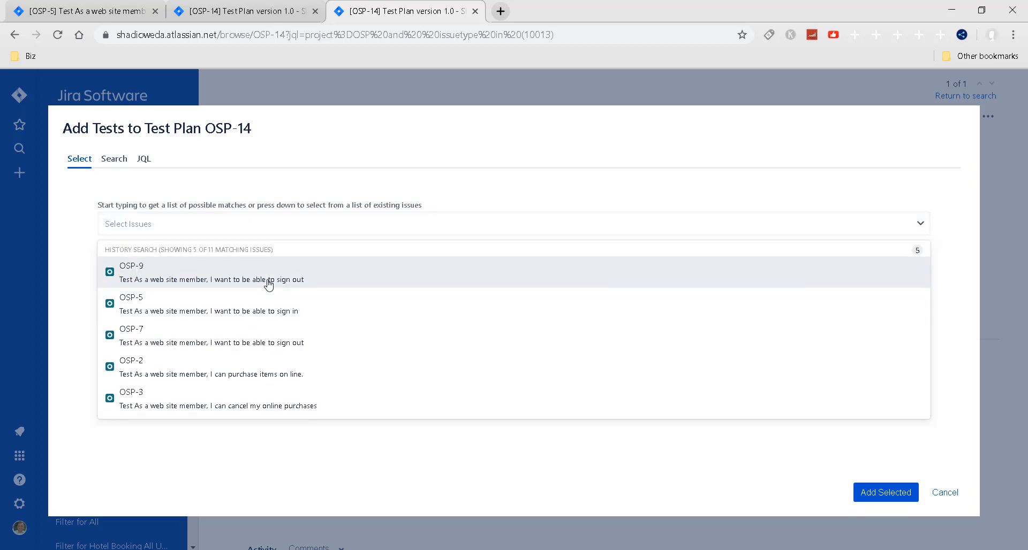
{"action": "left_click", "coordinate": [269, 286]}
{"action": "left_click", "coordinate": [875, 493]}
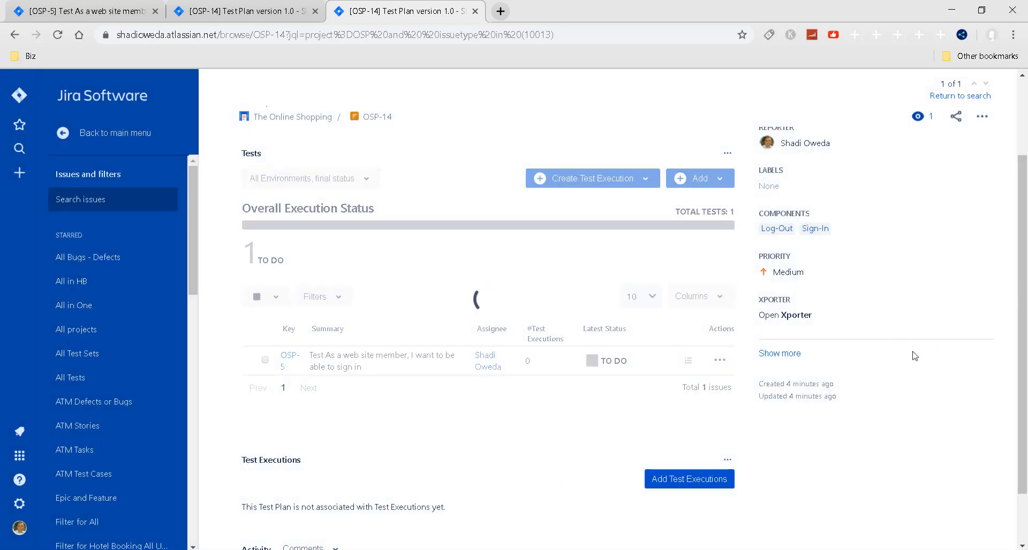
Examine the description, included tests and overall execution status of Test Plan OSP-14.
{"action": "scroll", "coordinate": [615, 454], "scroll_direction": "down", "scroll_amount": 1}
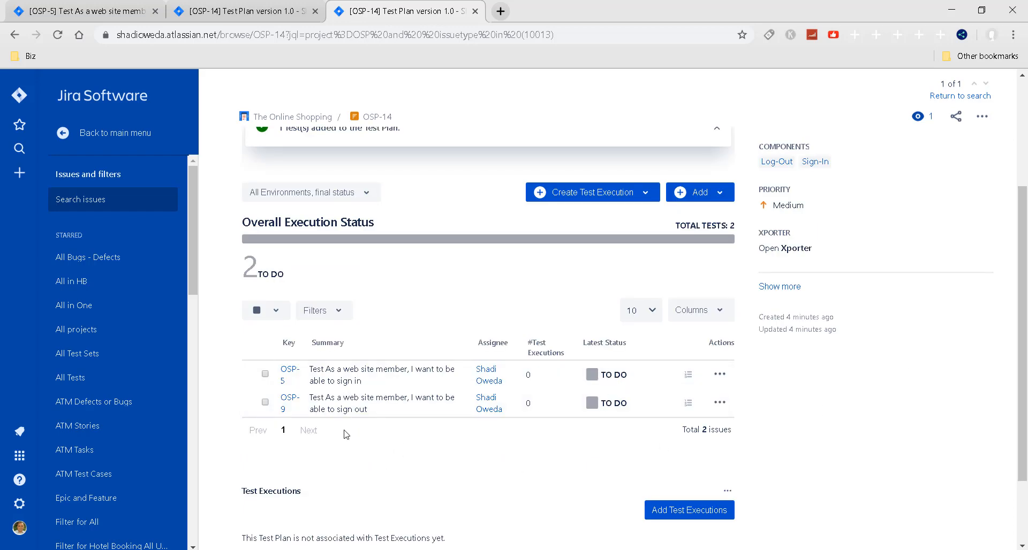
{"action": "scroll", "coordinate": [396, 217], "scroll_direction": "up", "scroll_amount": 2}
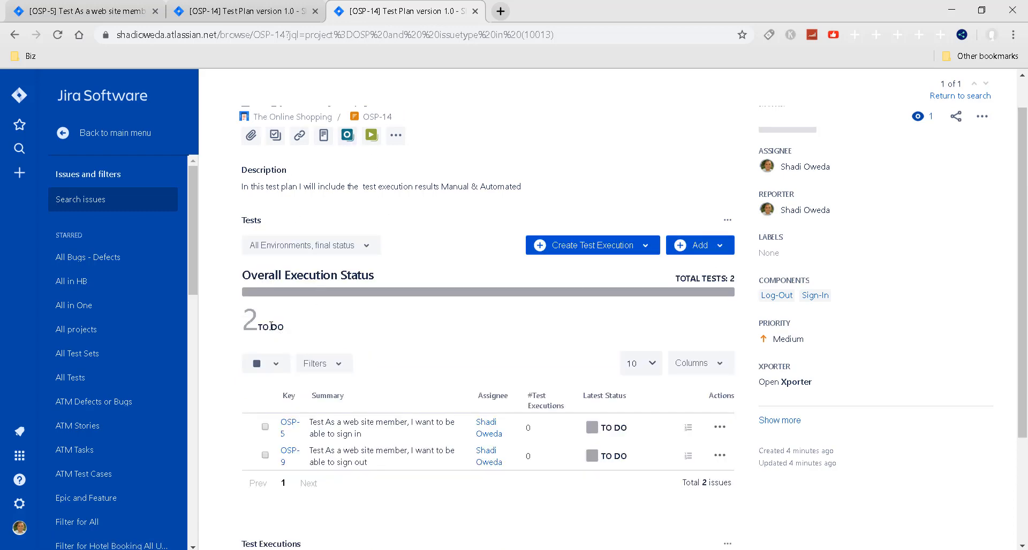
{"action": "scroll", "coordinate": [521, 340], "scroll_direction": "down", "scroll_amount": 1}
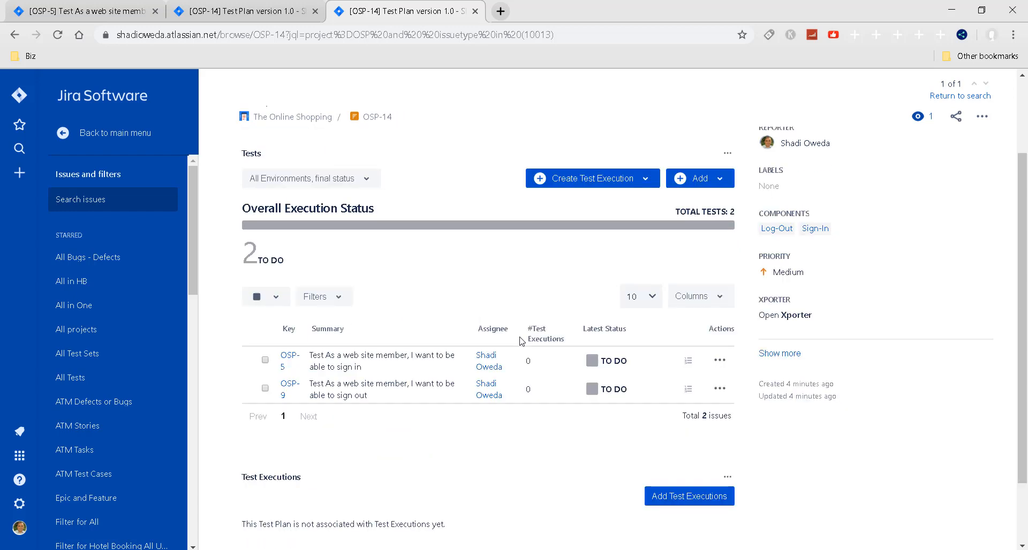
{"action": "scroll", "coordinate": [520, 341], "scroll_direction": "down", "scroll_amount": 1}
{"action": "scroll", "coordinate": [519, 339], "scroll_direction": "up", "scroll_amount": 1}
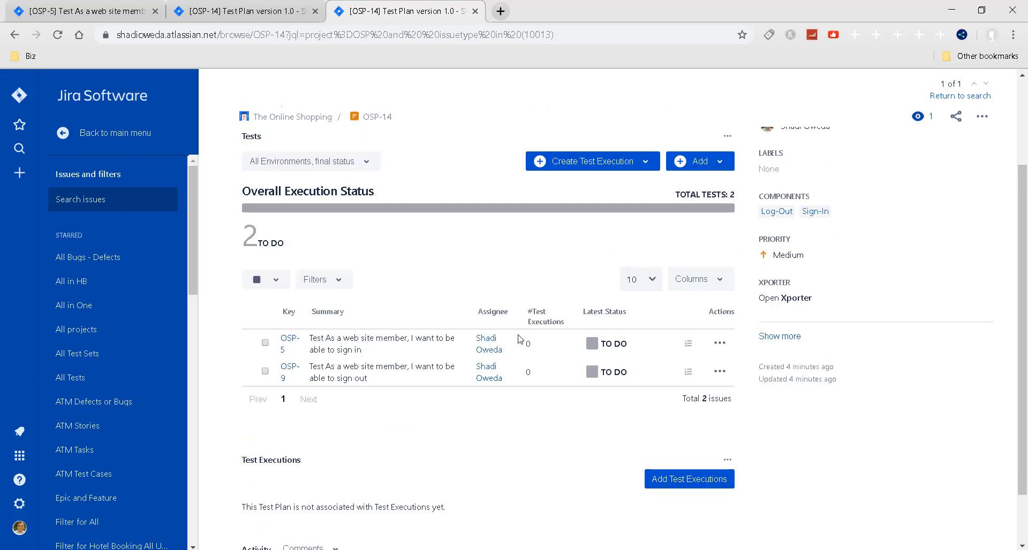
{"action": "scroll", "coordinate": [427, 298], "scroll_direction": "up", "scroll_amount": 1}
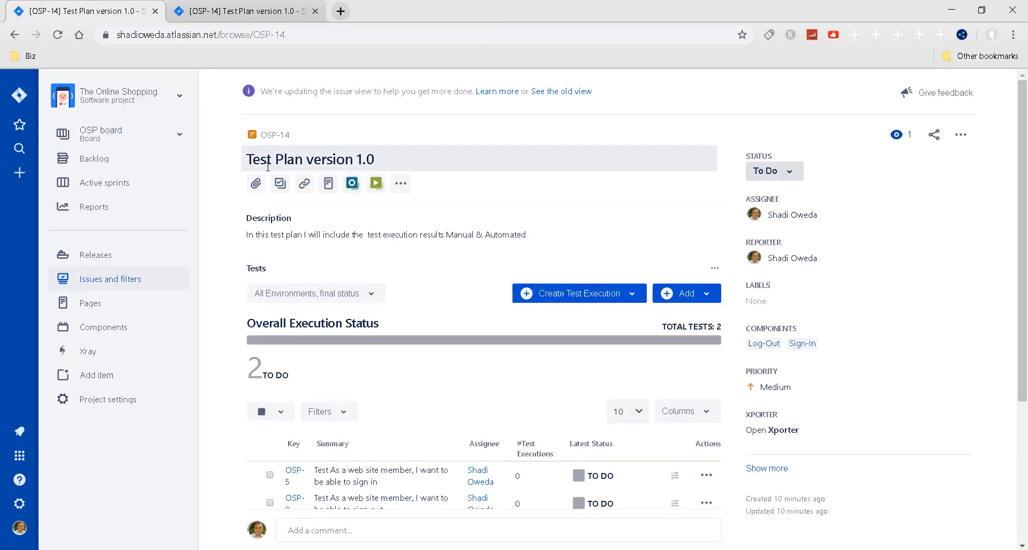
{"action": "scroll", "coordinate": [365, 161], "scroll_direction": "down", "scroll_amount": 1}
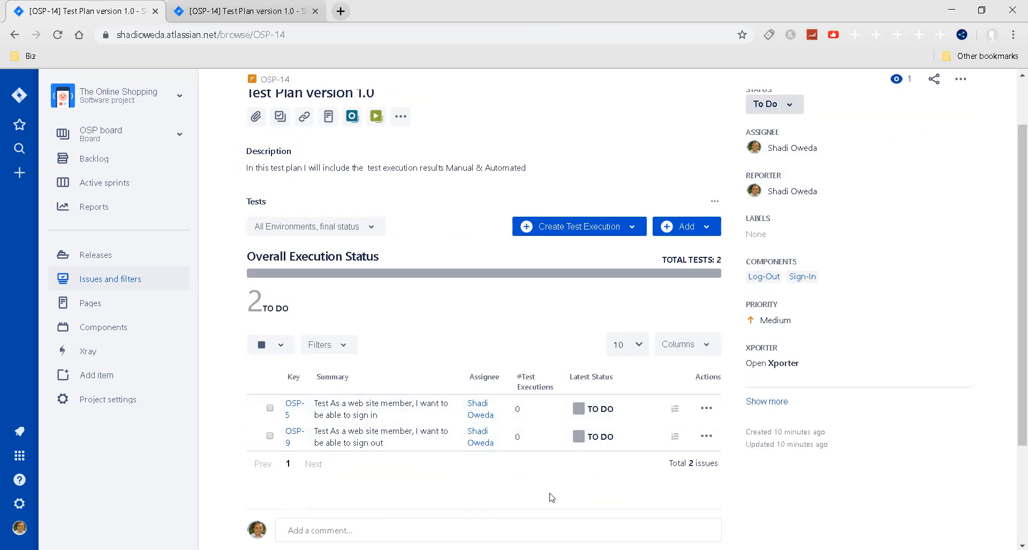
Start a planned test execution from Test Plan OSP-14 that includes only tests with the TO DO status.
{"action": "left_click", "coordinate": [255, 15]}
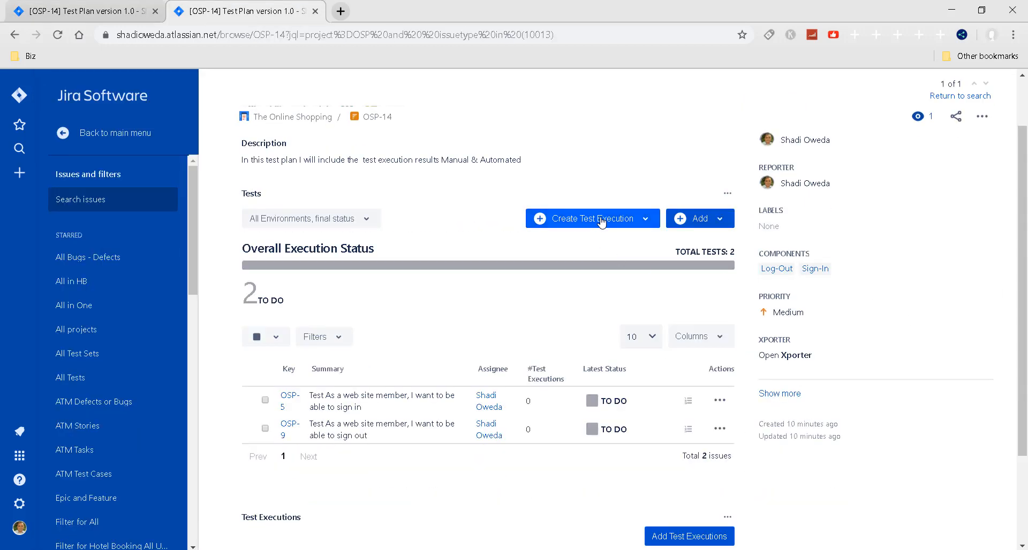
{"action": "left_click", "coordinate": [647, 220]}
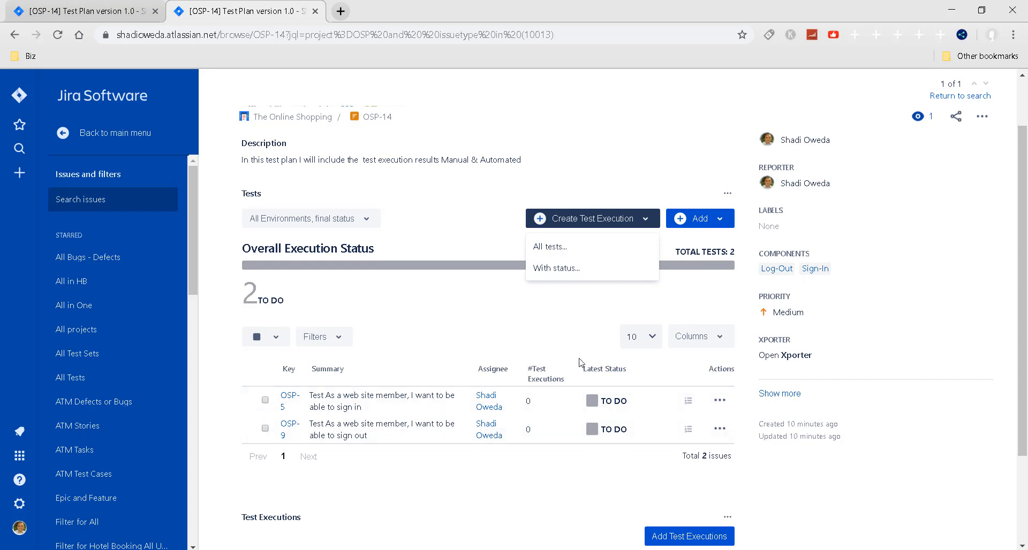
{"action": "left_click", "coordinate": [558, 270]}
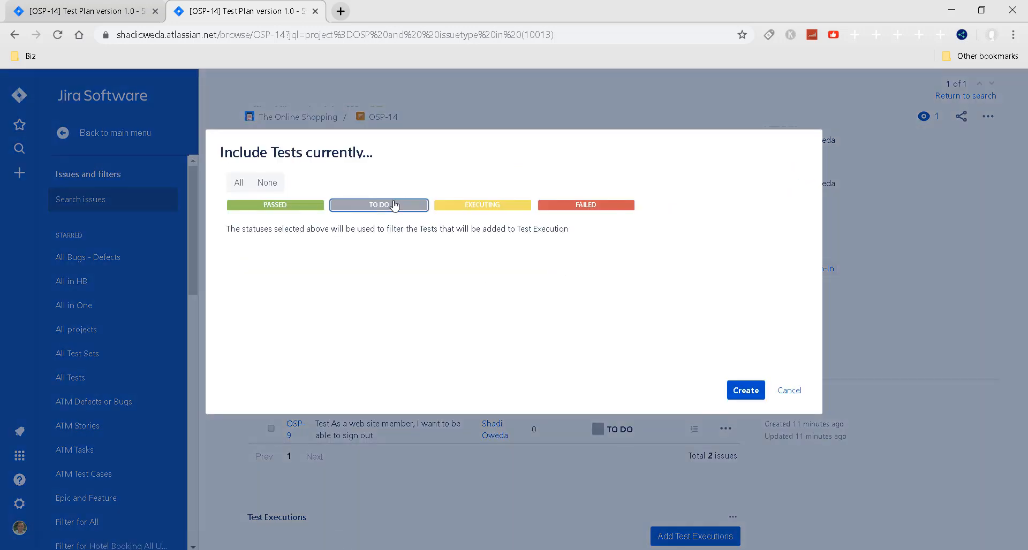
{"action": "left_click", "coordinate": [741, 399]}
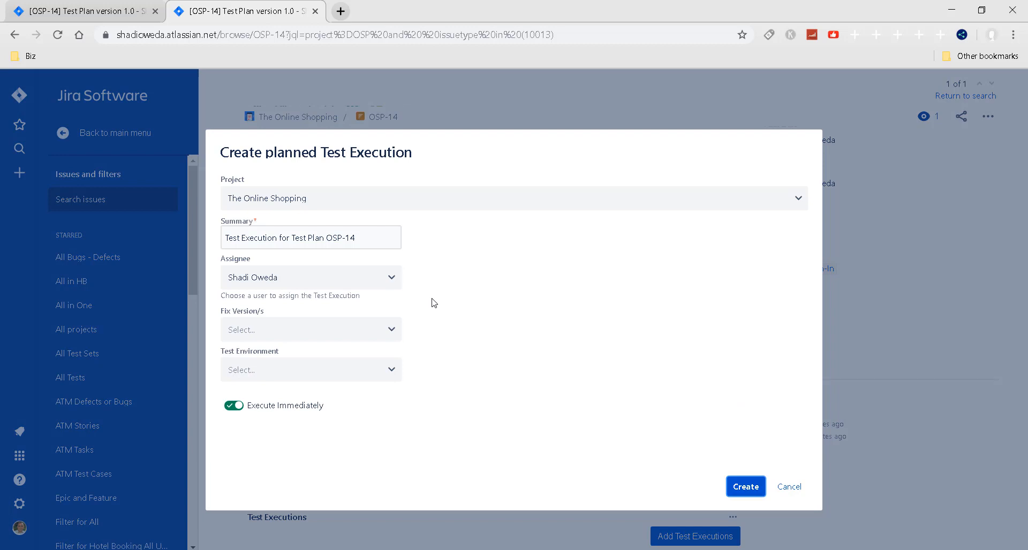
Set the test execution's fix version to 1.0 and its test environment to Ebay_Example, and create it.
{"action": "left_click", "coordinate": [391, 332]}
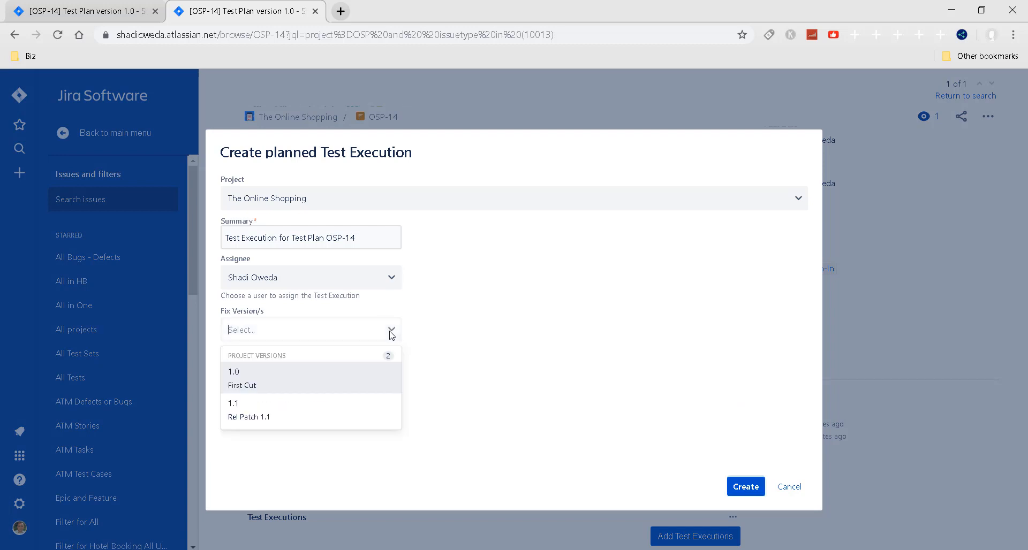
{"action": "left_click", "coordinate": [392, 370]}
{"action": "left_click", "coordinate": [392, 371]}
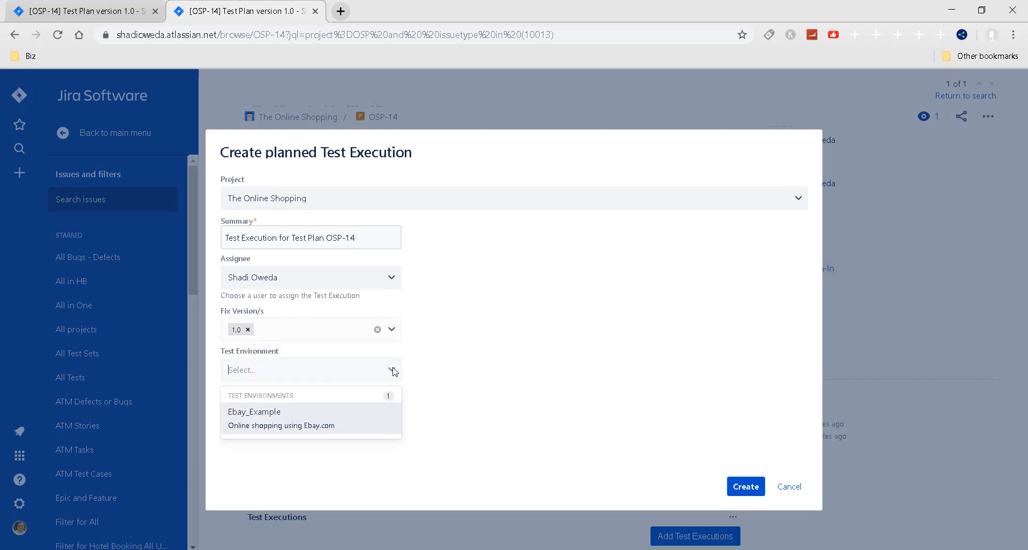
{"action": "left_click", "coordinate": [291, 412]}
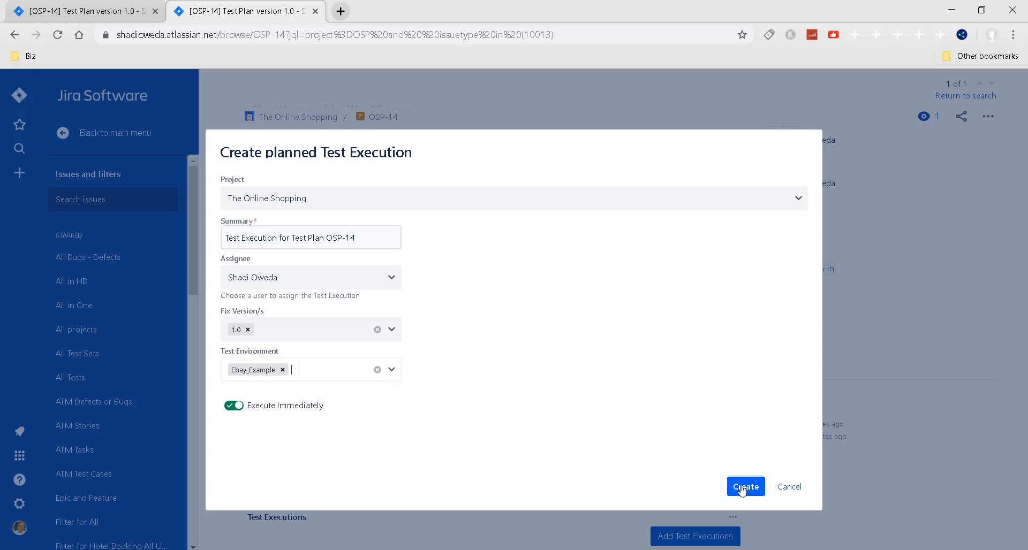
{"action": "left_click", "coordinate": [746, 487]}
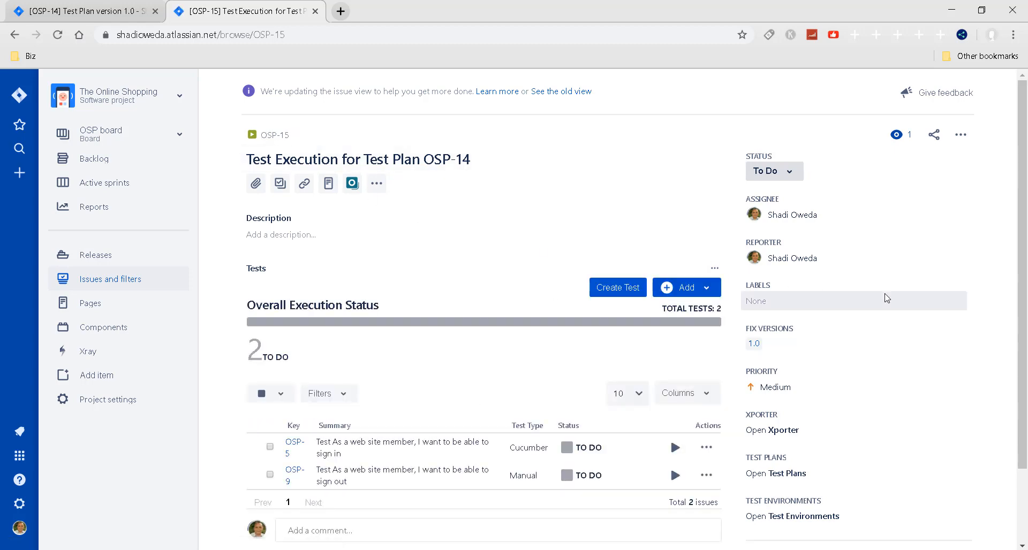
Open the execution page of the manual sign-out test OSP-9 from the new test execution.
{"action": "scroll", "coordinate": [885, 300], "scroll_direction": "down", "scroll_amount": 2}
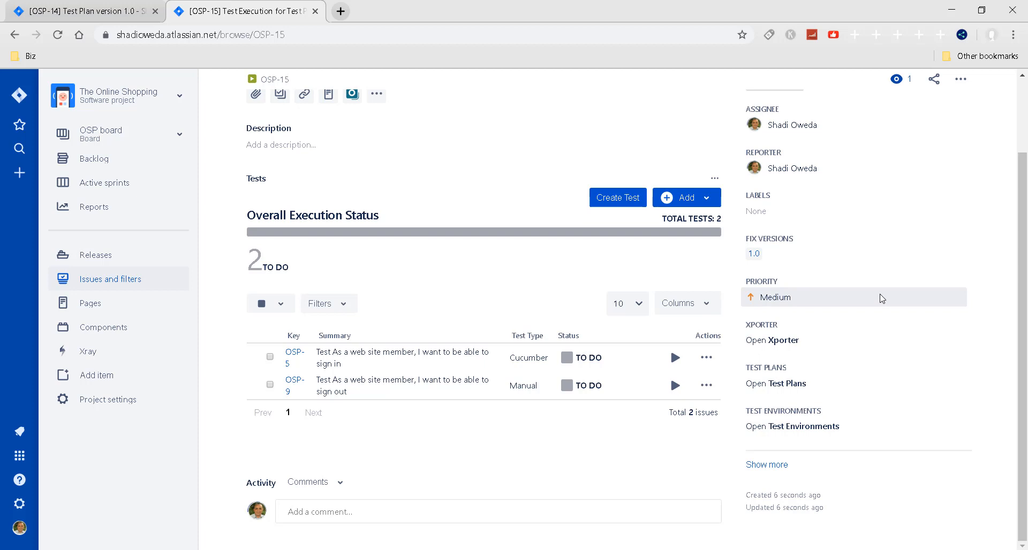
{"action": "left_click", "coordinate": [674, 358]}
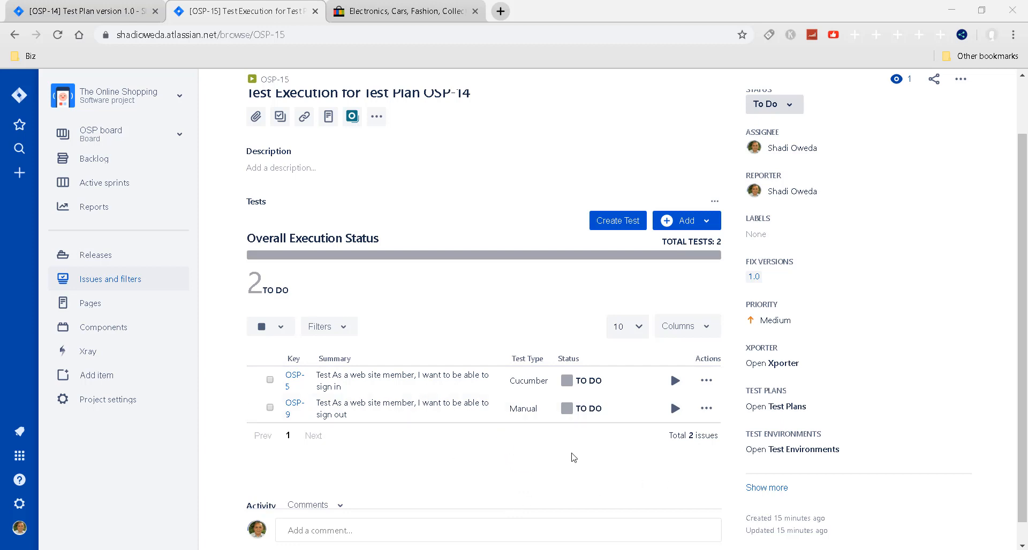
{"action": "left_click", "coordinate": [675, 408]}
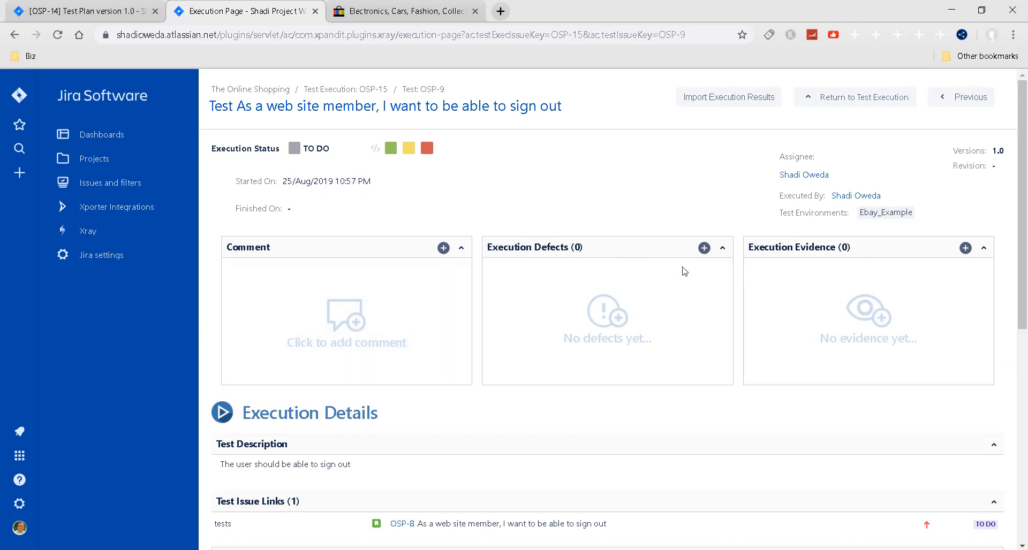
Examine the OSP-9 execution page's defect options, execution status, linked story, precondition and test steps.
{"action": "left_click", "coordinate": [703, 249]}
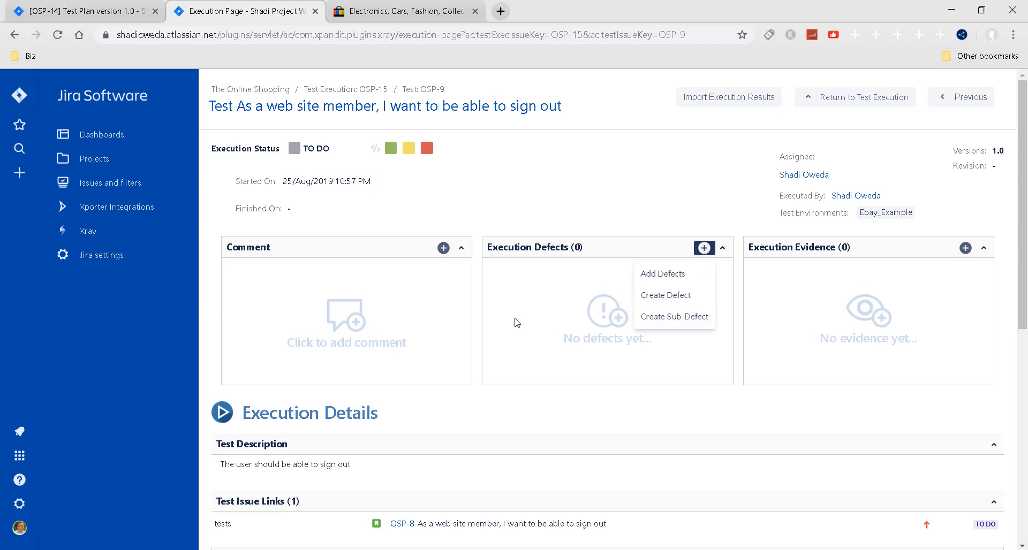
{"action": "left_click", "coordinate": [607, 203]}
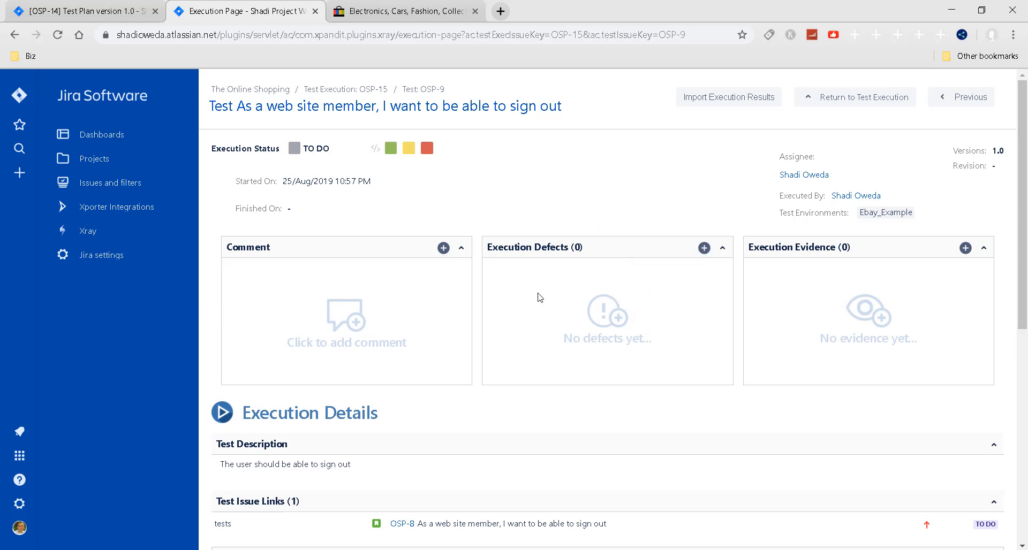
{"action": "scroll", "coordinate": [586, 278], "scroll_direction": "down", "scroll_amount": 8}
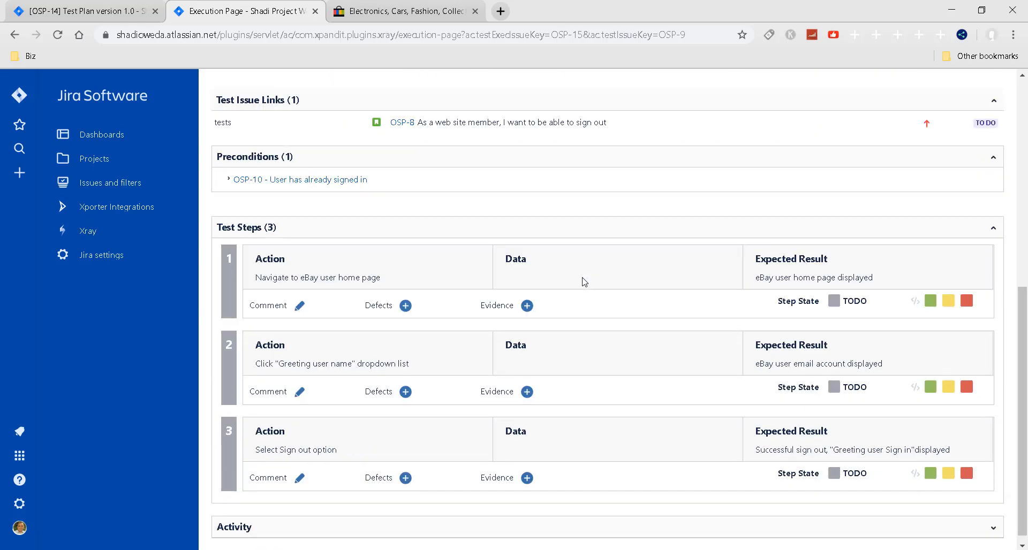
{"action": "scroll", "coordinate": [574, 392], "scroll_direction": "up", "scroll_amount": 8}
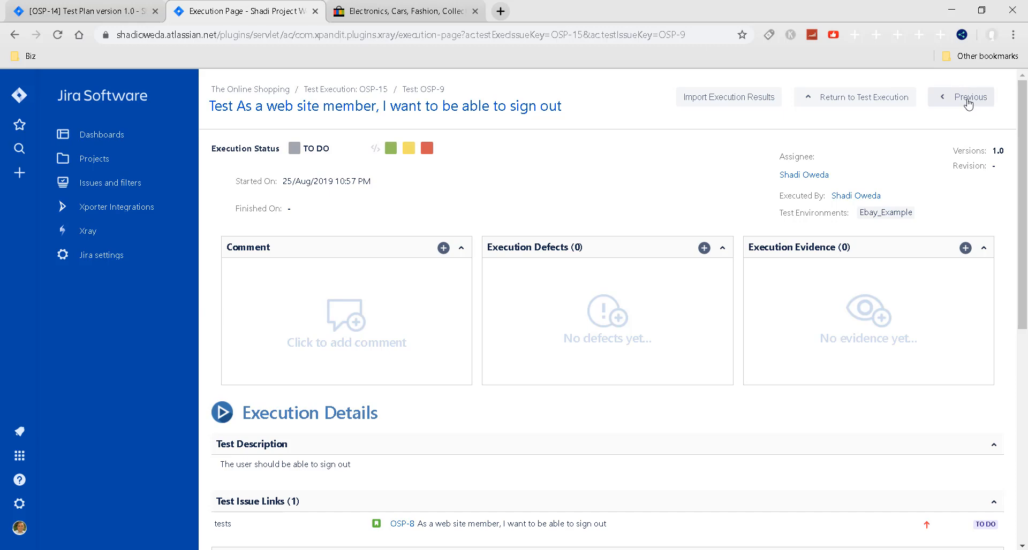
{"action": "scroll", "coordinate": [514, 348], "scroll_direction": "down", "scroll_amount": 3}
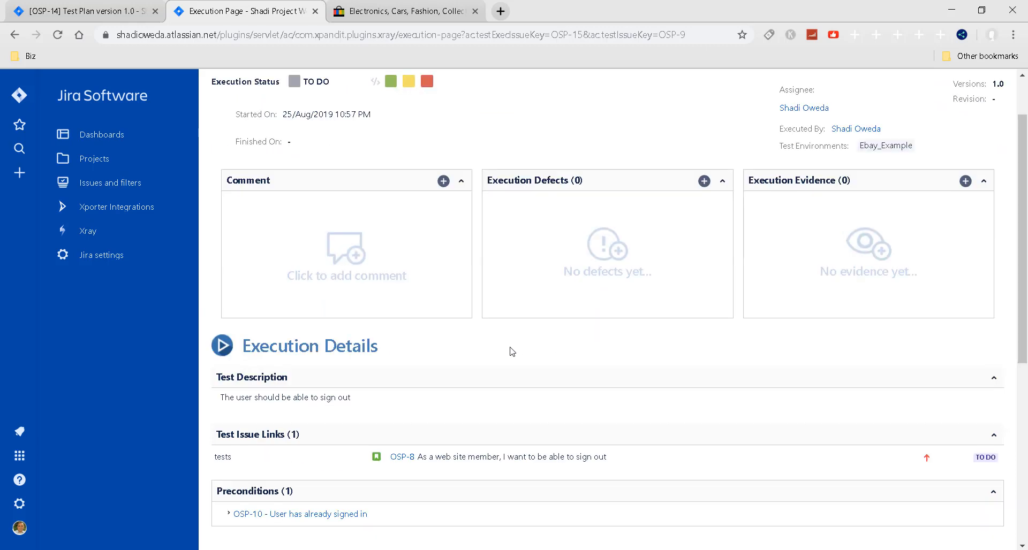
{"action": "scroll", "coordinate": [479, 359], "scroll_direction": "down", "scroll_amount": 1}
{"action": "scroll", "coordinate": [336, 240], "scroll_direction": "down", "scroll_amount": 1}
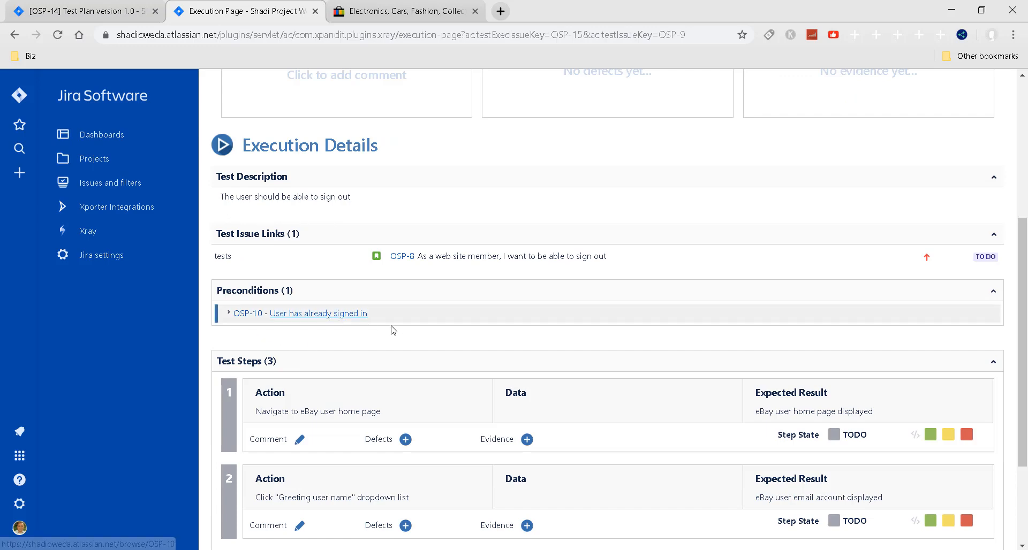
{"action": "scroll", "coordinate": [394, 311], "scroll_direction": "up", "scroll_amount": 4}
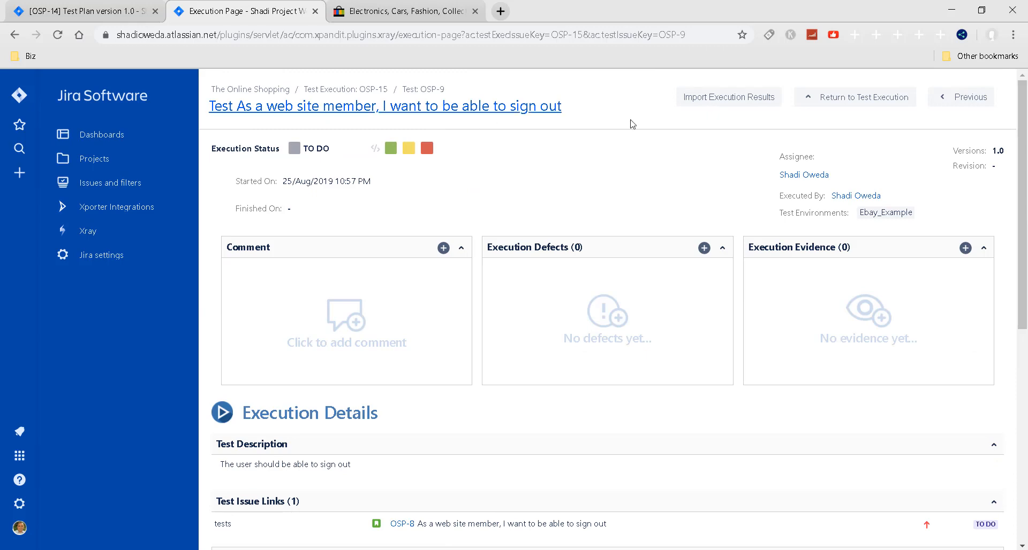
{"action": "scroll", "coordinate": [567, 155], "scroll_direction": "down", "scroll_amount": 3}
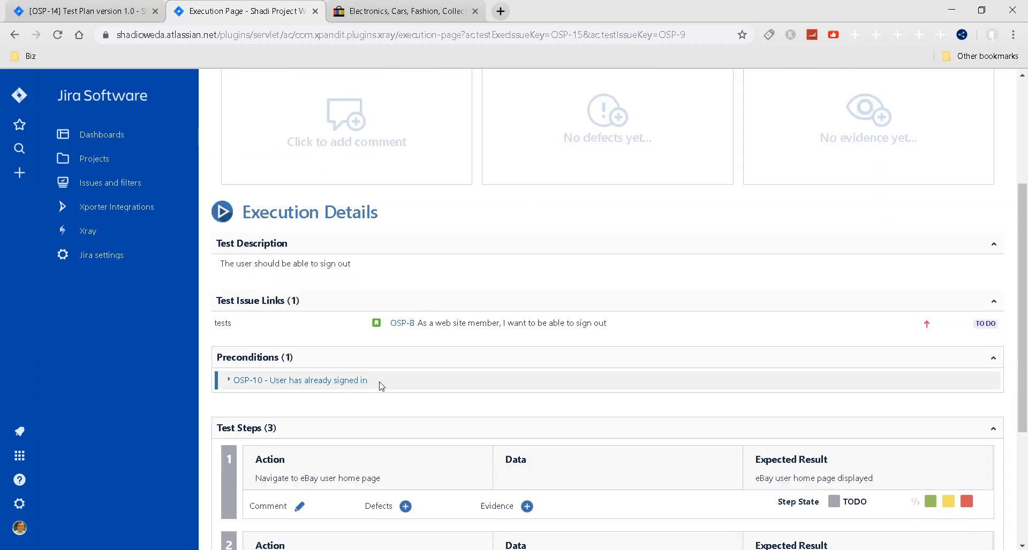
{"action": "scroll", "coordinate": [382, 387], "scroll_direction": "down", "scroll_amount": 1}
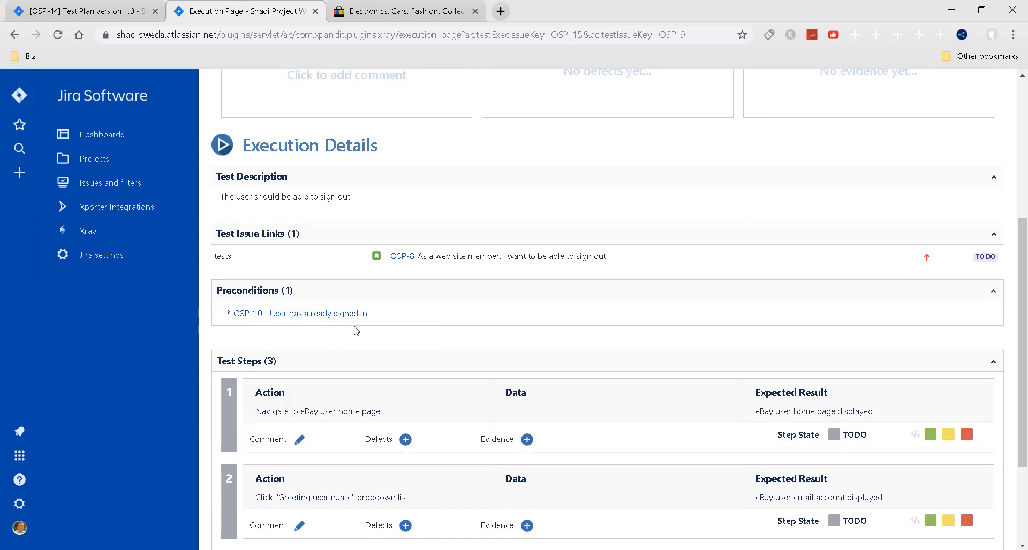
{"action": "scroll", "coordinate": [894, 390], "scroll_direction": "down", "scroll_amount": 2}
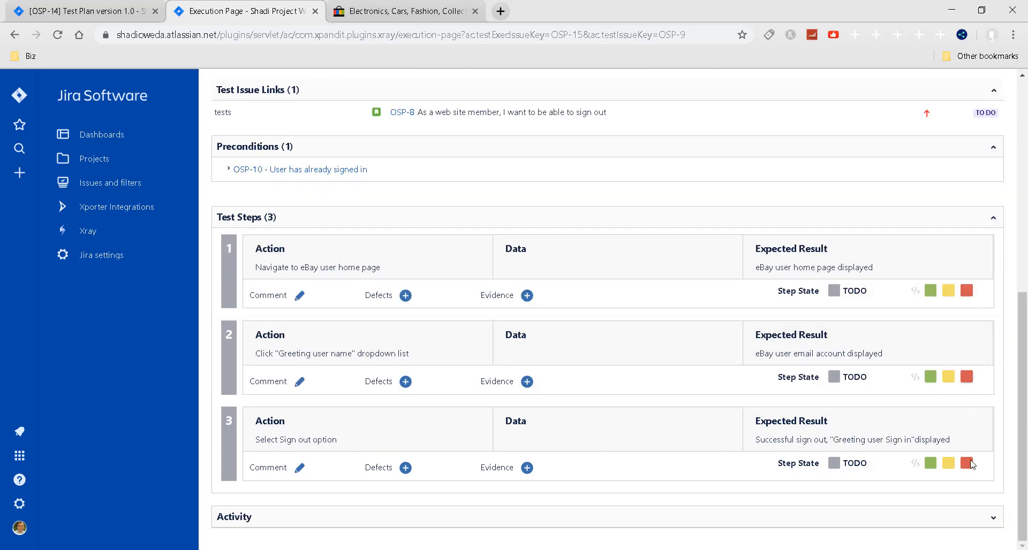
{"action": "scroll", "coordinate": [455, 474], "scroll_direction": "up", "scroll_amount": 5}
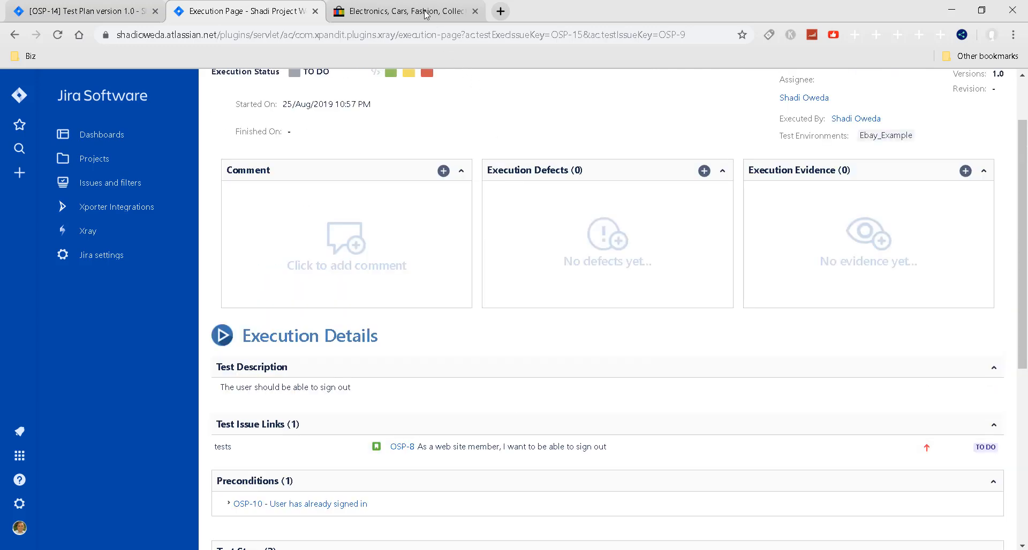
Switch to eBay to inspect the home page and greeting menu, and compare them with the OSP-9 test steps.
{"action": "left_click", "coordinate": [425, 17]}
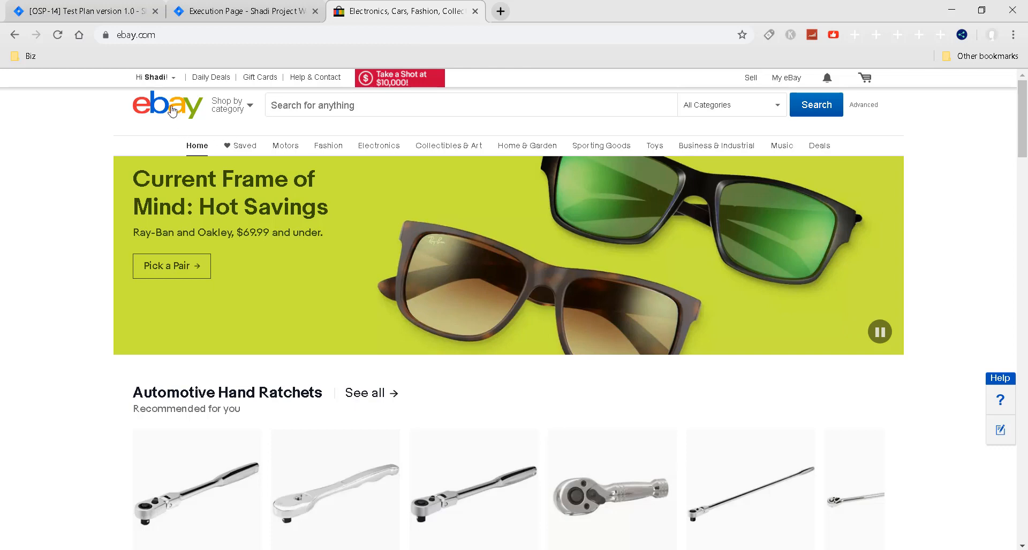
{"action": "mouse_move", "coordinate": [149, 86]}
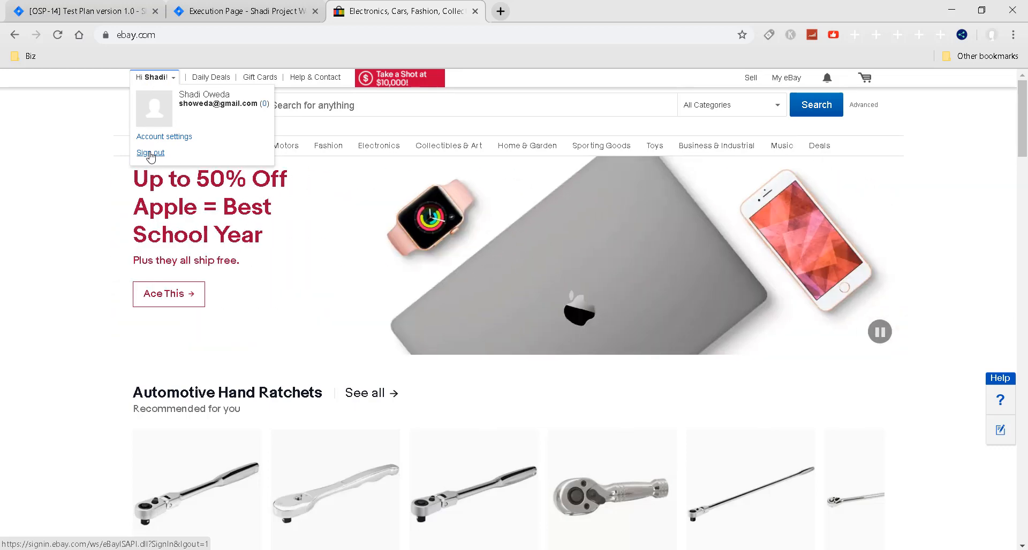
{"action": "left_click", "coordinate": [151, 154]}
{"action": "left_click", "coordinate": [237, 15]}
{"action": "scroll", "coordinate": [488, 392], "scroll_direction": "down", "scroll_amount": 6}
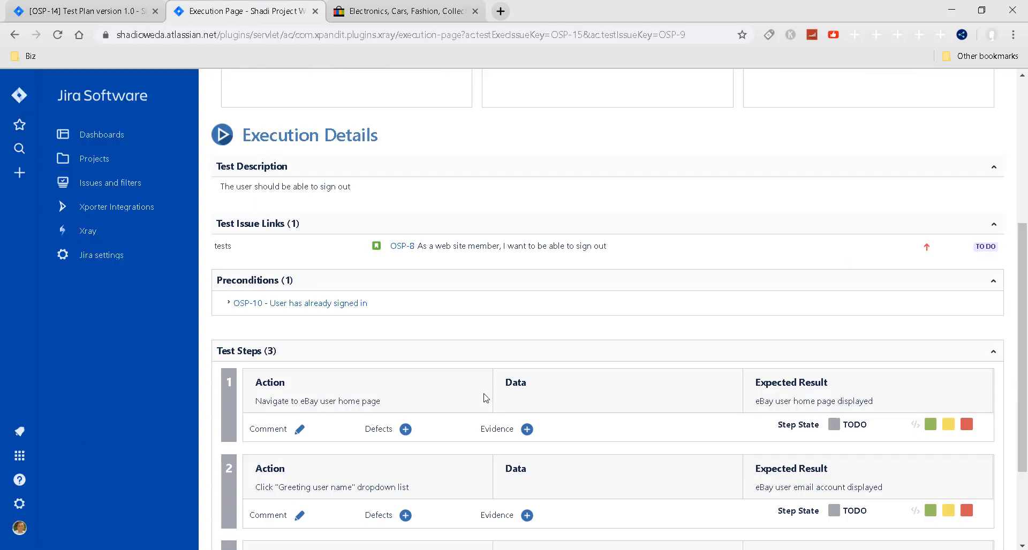
{"action": "scroll", "coordinate": [402, 403], "scroll_direction": "up", "scroll_amount": 1}
{"action": "scroll", "coordinate": [333, 363], "scroll_direction": "down", "scroll_amount": 1}
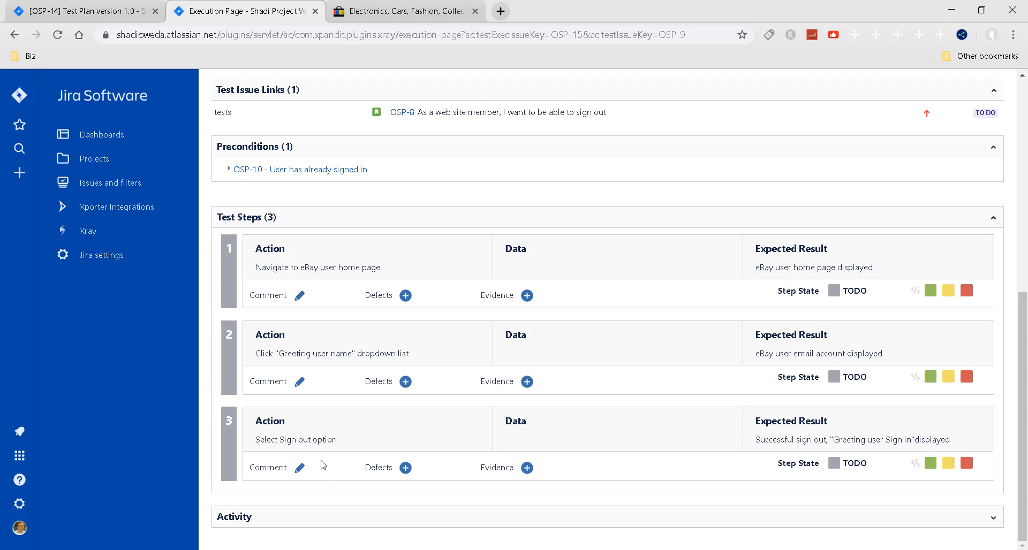
Sign out of the eBay account and check the resulting page against the expected result of test step 3.
{"action": "left_click", "coordinate": [401, 12]}
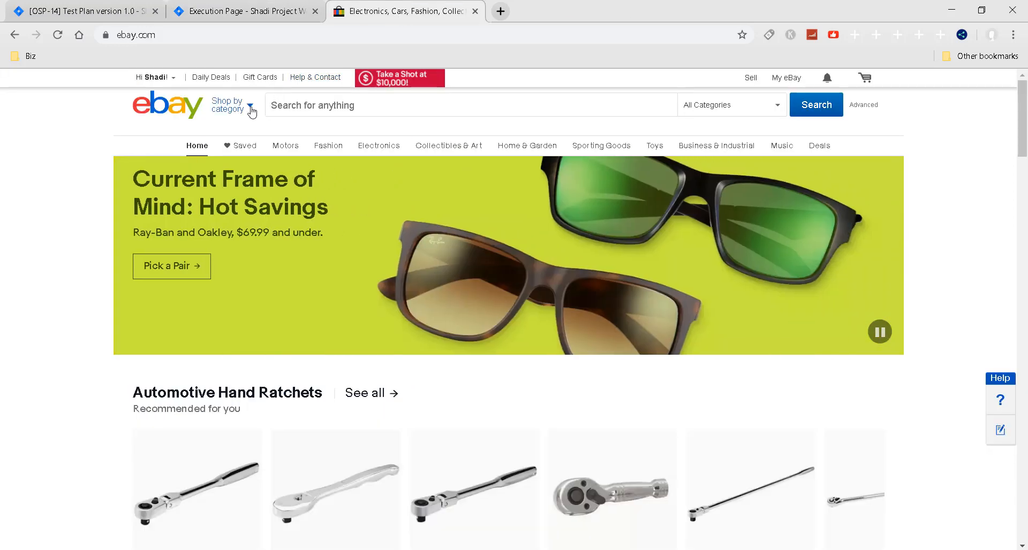
{"action": "mouse_move", "coordinate": [177, 85]}
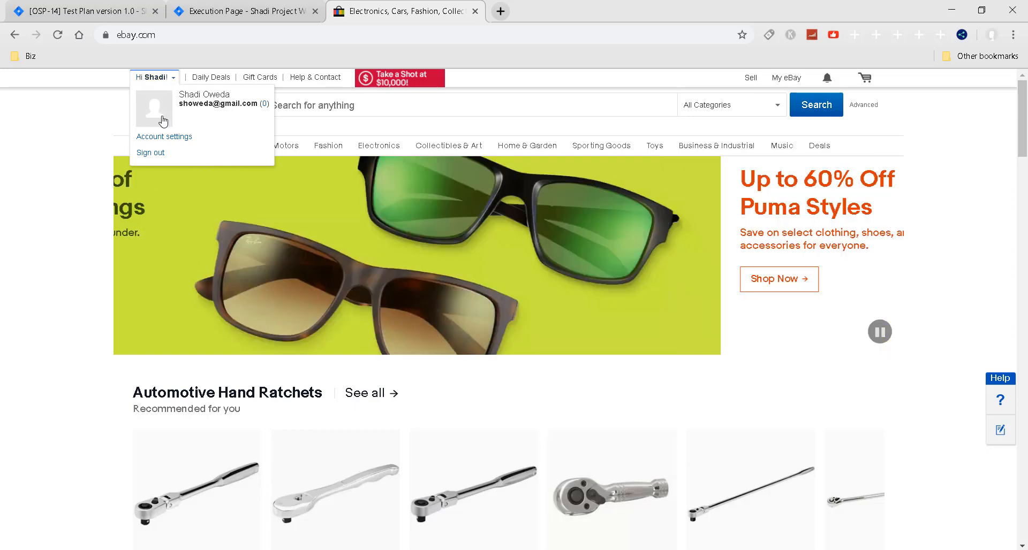
{"action": "left_click", "coordinate": [150, 154]}
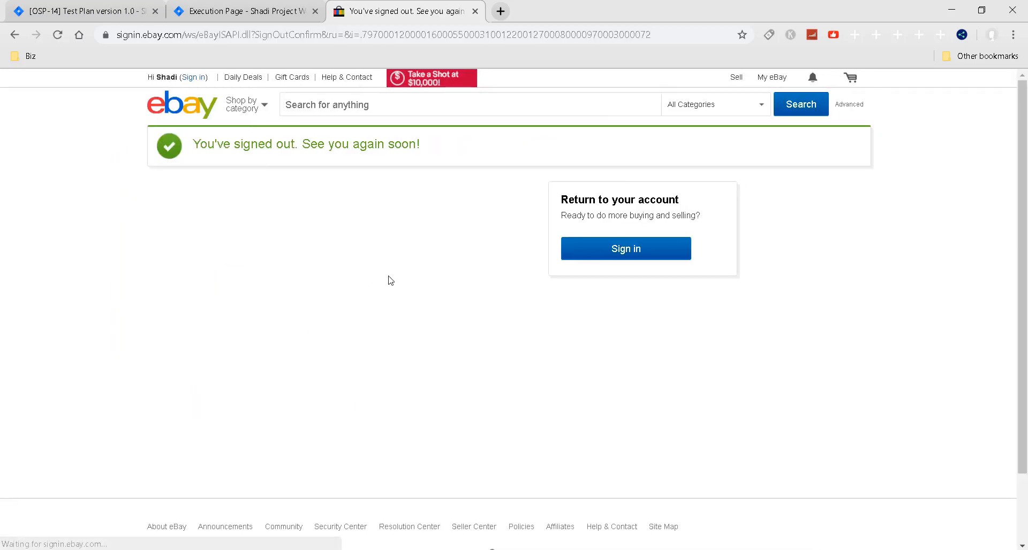
{"action": "key", "text": "ctrl+shift+Tab"}
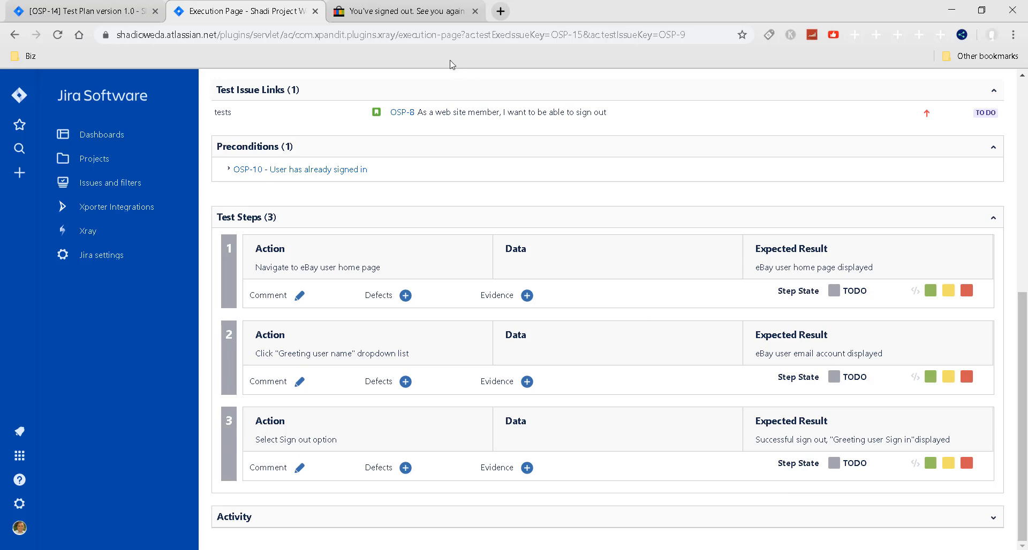
{"action": "left_click", "coordinate": [417, 8]}
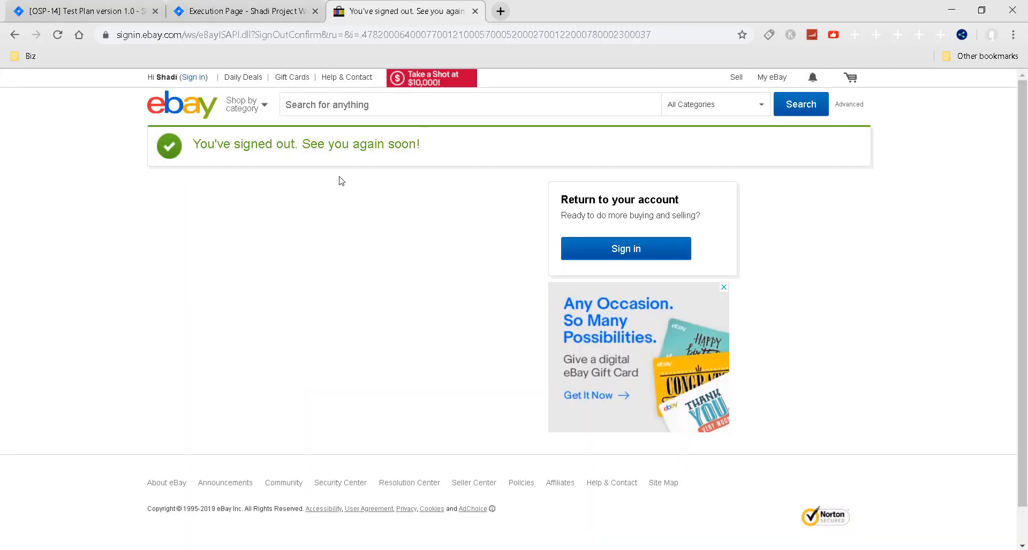
{"action": "left_click", "coordinate": [226, 16]}
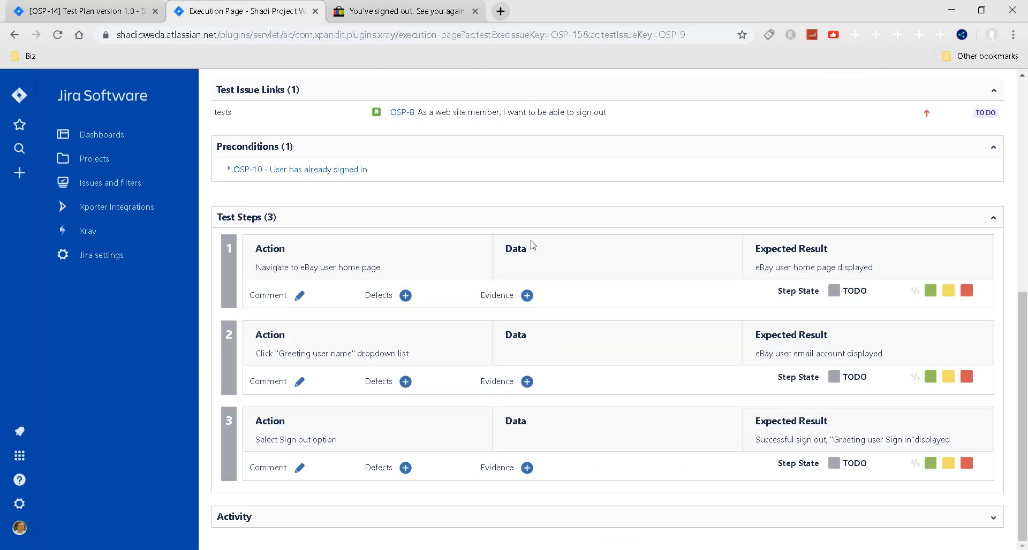
Mark OSP-9 test steps 1 and 2 as PASSED and step 3 as FAILED.
{"action": "left_click", "coordinate": [930, 290]}
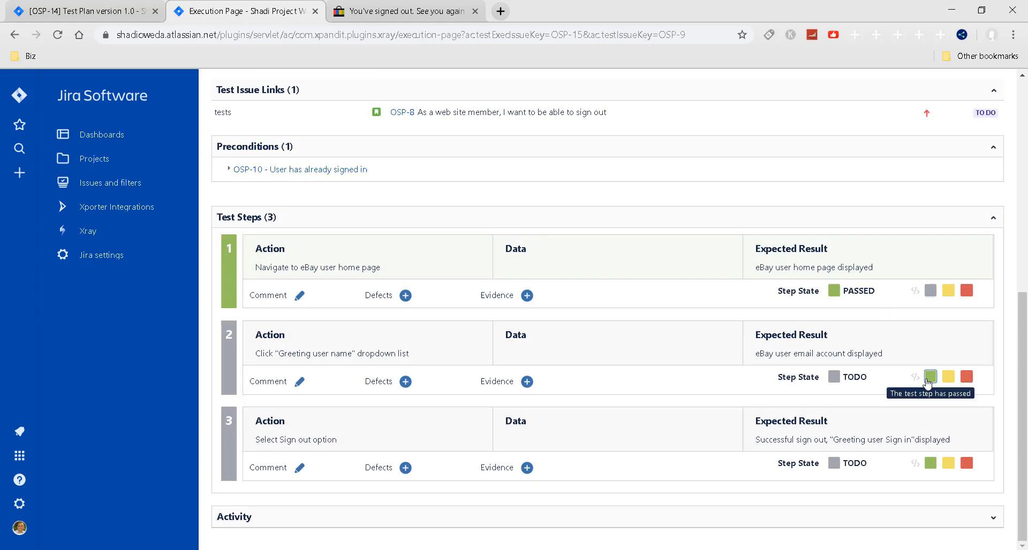
{"action": "left_click", "coordinate": [929, 378]}
{"action": "left_click", "coordinate": [930, 463]}
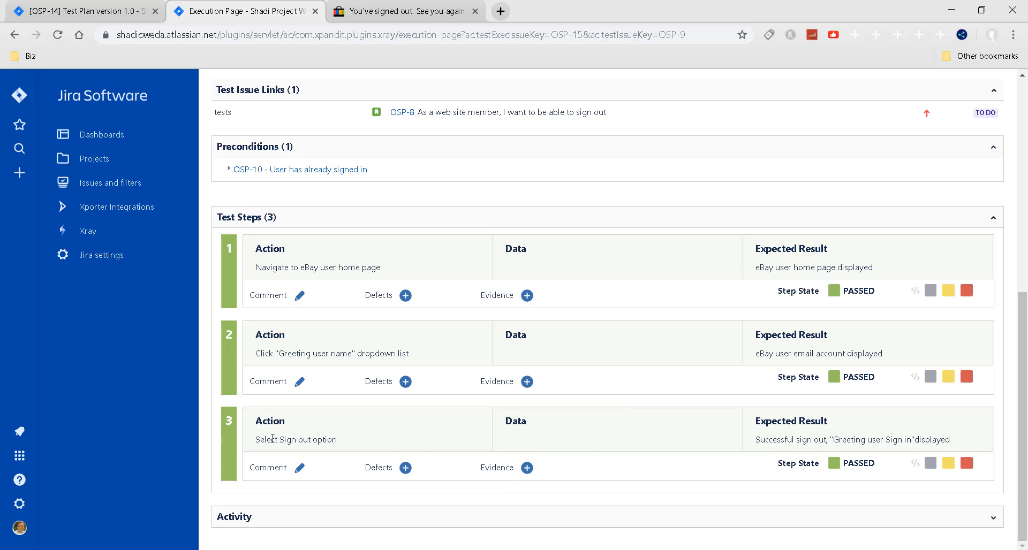
{"action": "left_click", "coordinate": [966, 462]}
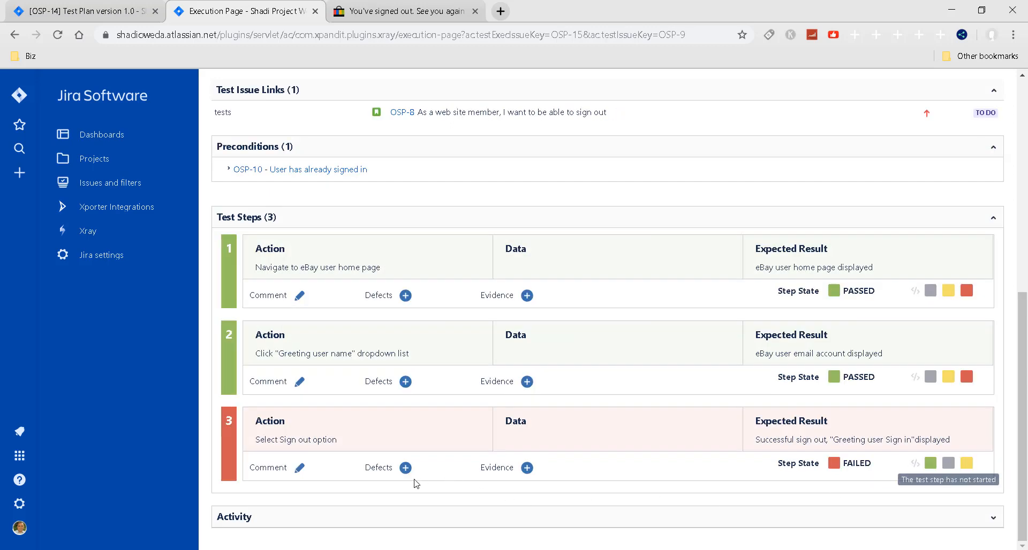
Open a new defect form for failed test step 3, preview its prefilled description table, and close it without creating the defect.
{"action": "left_click", "coordinate": [406, 468]}
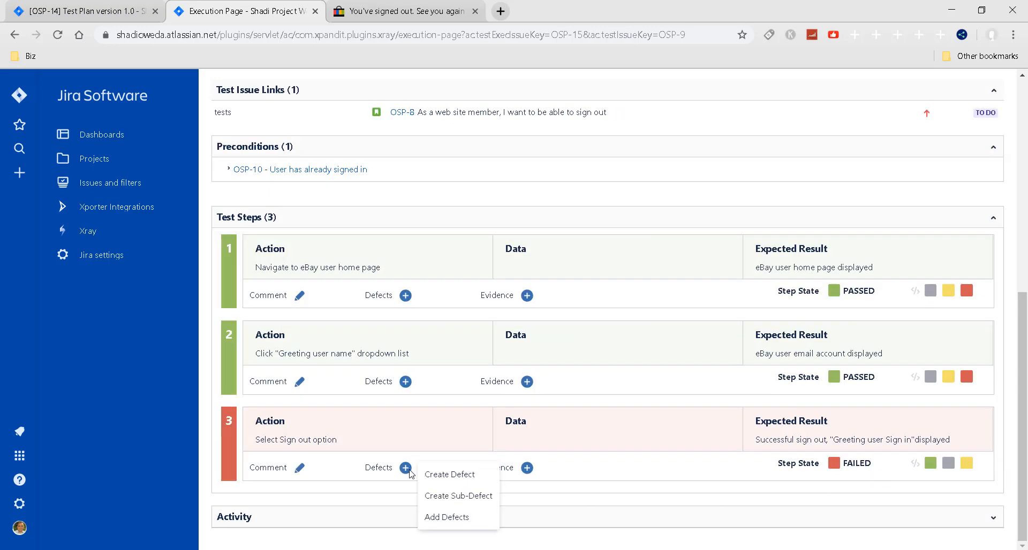
{"action": "left_click", "coordinate": [449, 475]}
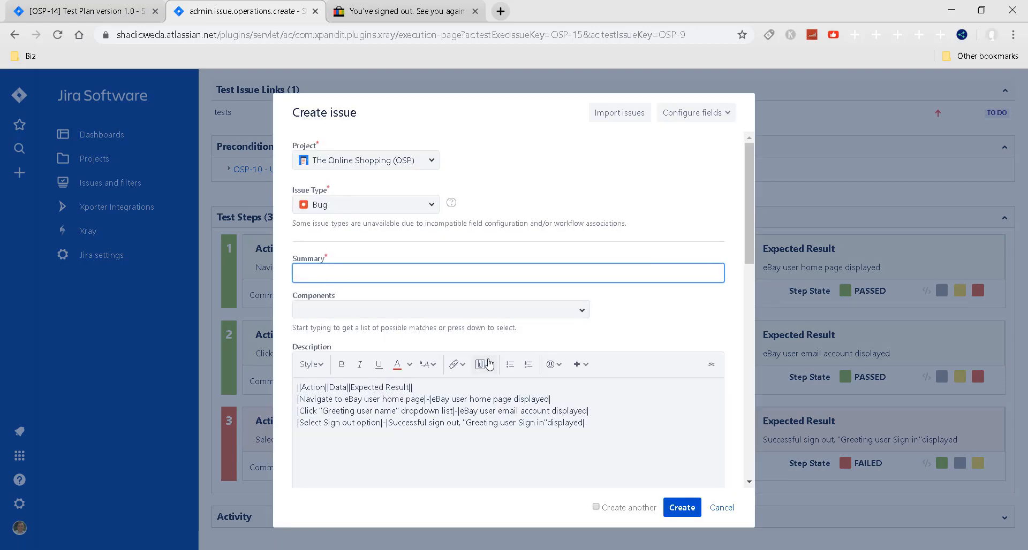
{"action": "scroll", "coordinate": [612, 406], "scroll_direction": "down", "scroll_amount": 3}
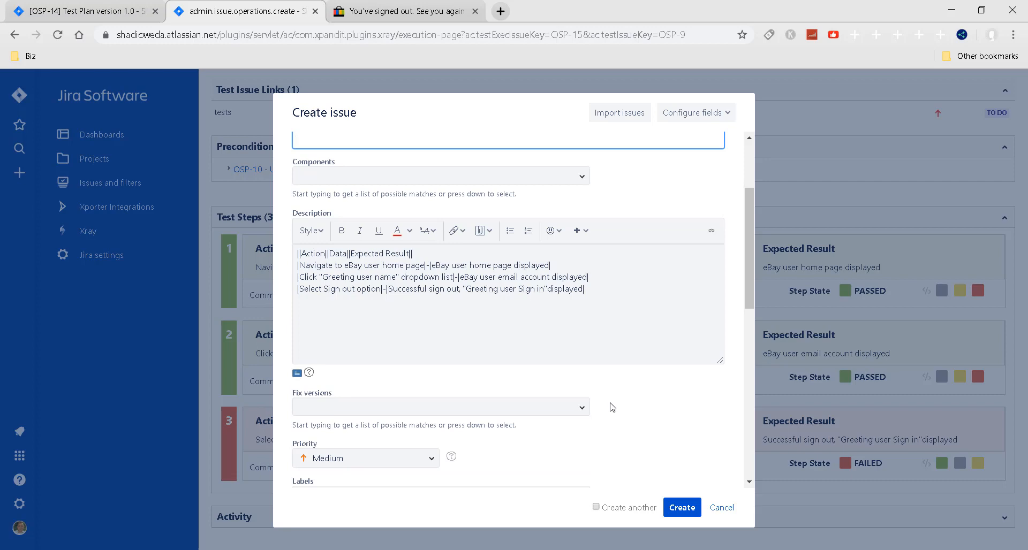
{"action": "left_click", "coordinate": [298, 374]}
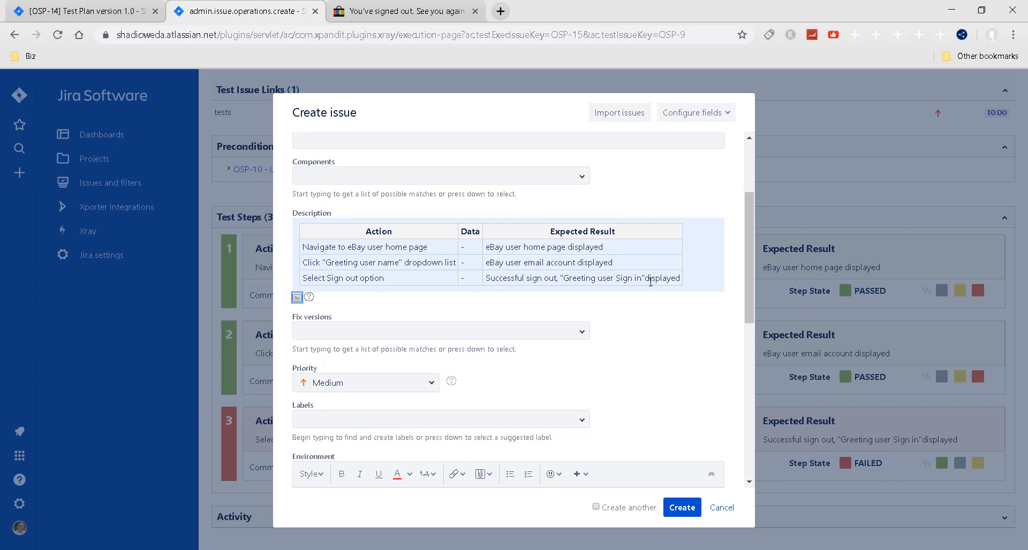
{"action": "scroll", "coordinate": [648, 357], "scroll_direction": "up", "scroll_amount": 3}
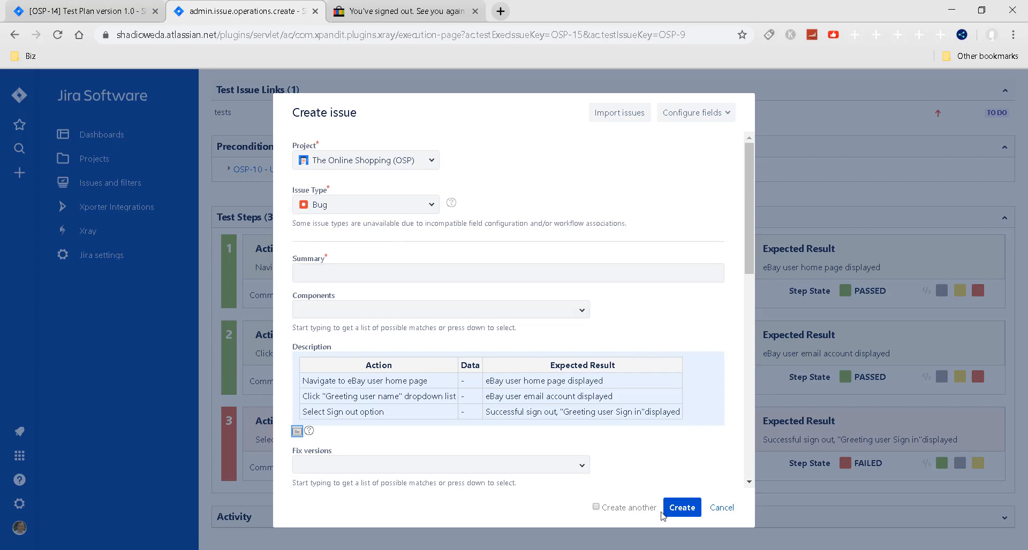
{"action": "left_click", "coordinate": [720, 514]}
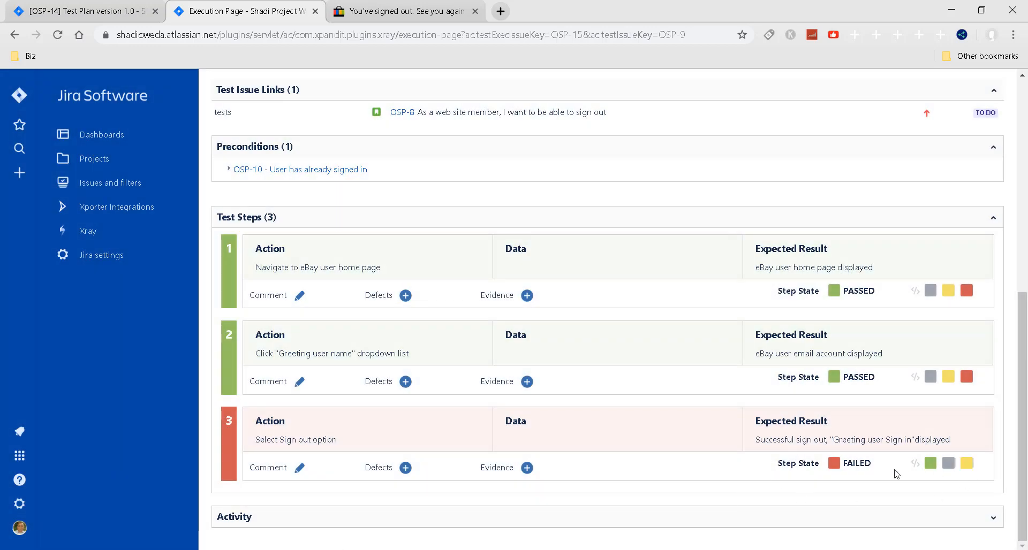
Change the state of OSP-9 test step 3 to PASSED.
{"action": "left_click", "coordinate": [930, 464]}
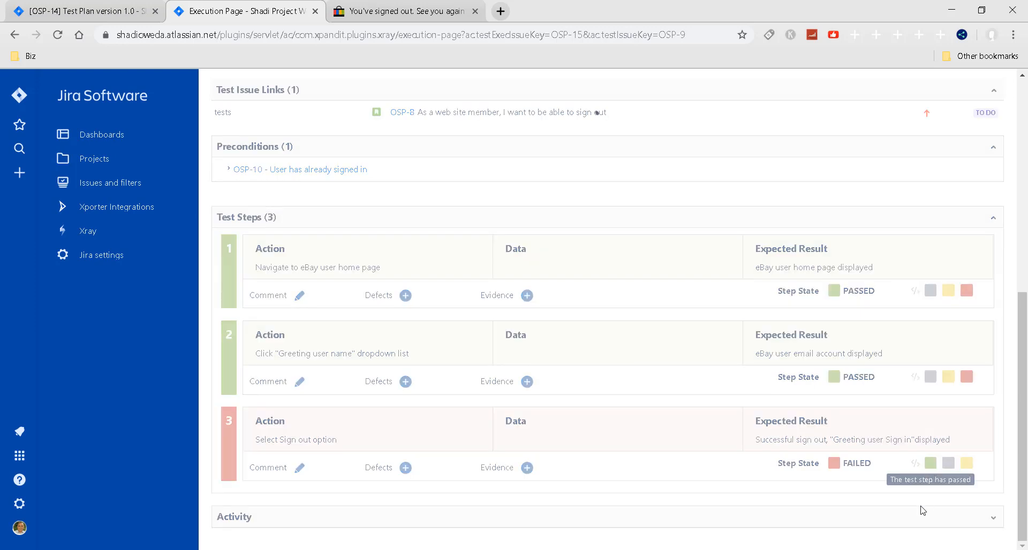
{"action": "scroll", "coordinate": [721, 471], "scroll_direction": "up", "scroll_amount": 3}
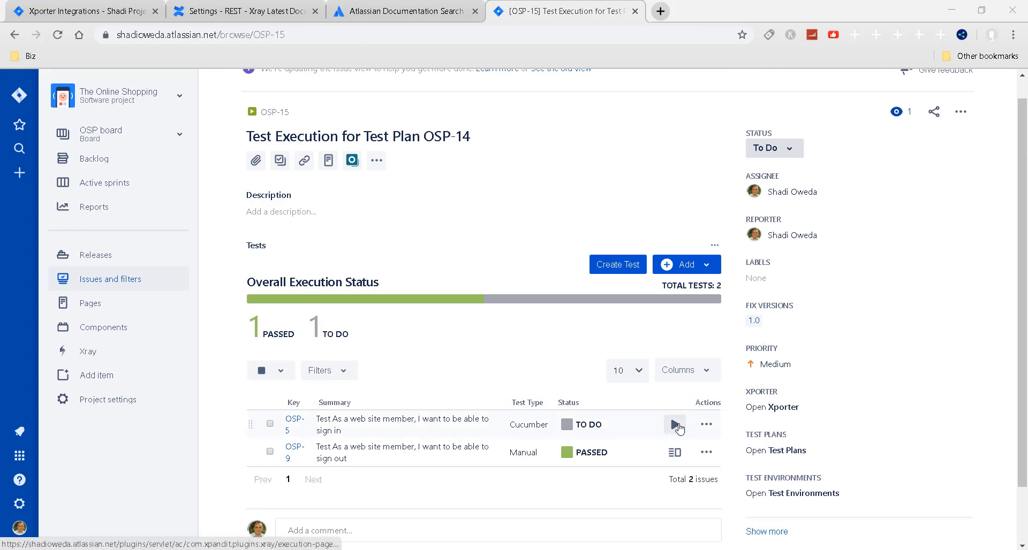
Open the OSP-5 execution page from OSP-15, and compare its Cucumber scenario with ebaySign.feature and the run log in Katalon Studio.
{"action": "left_click", "coordinate": [676, 425]}
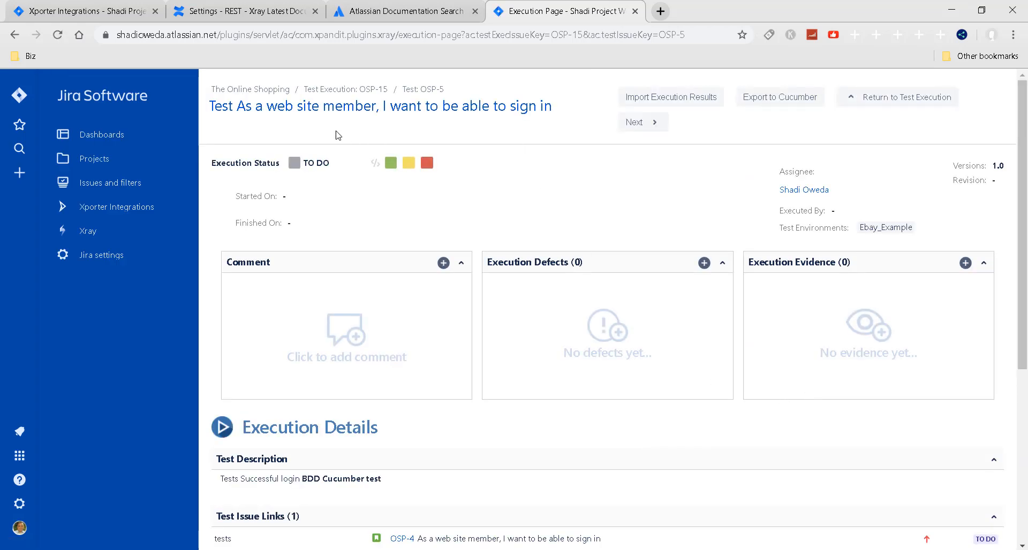
{"action": "scroll", "coordinate": [714, 465], "scroll_direction": "down", "scroll_amount": 5}
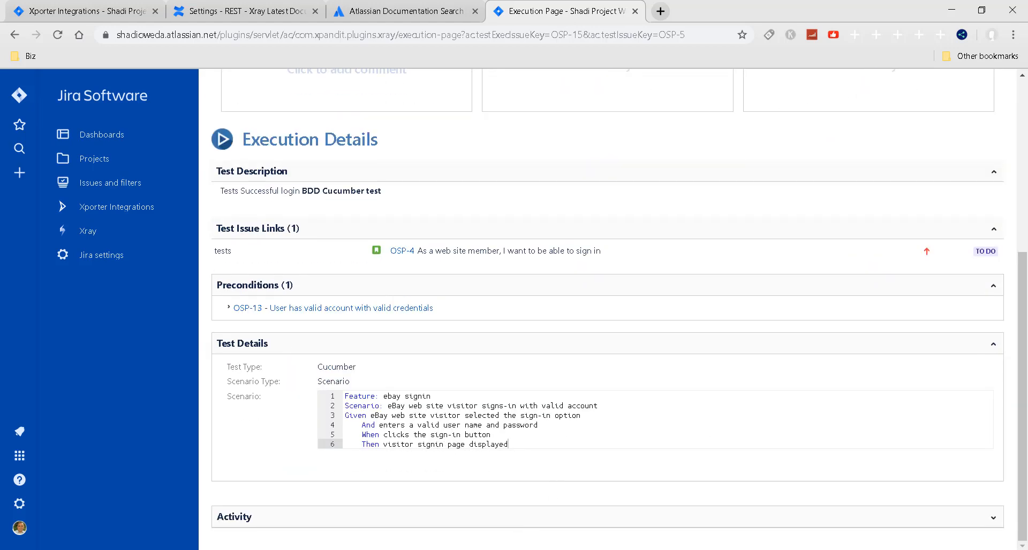
{"action": "key", "text": "alt+Tab"}
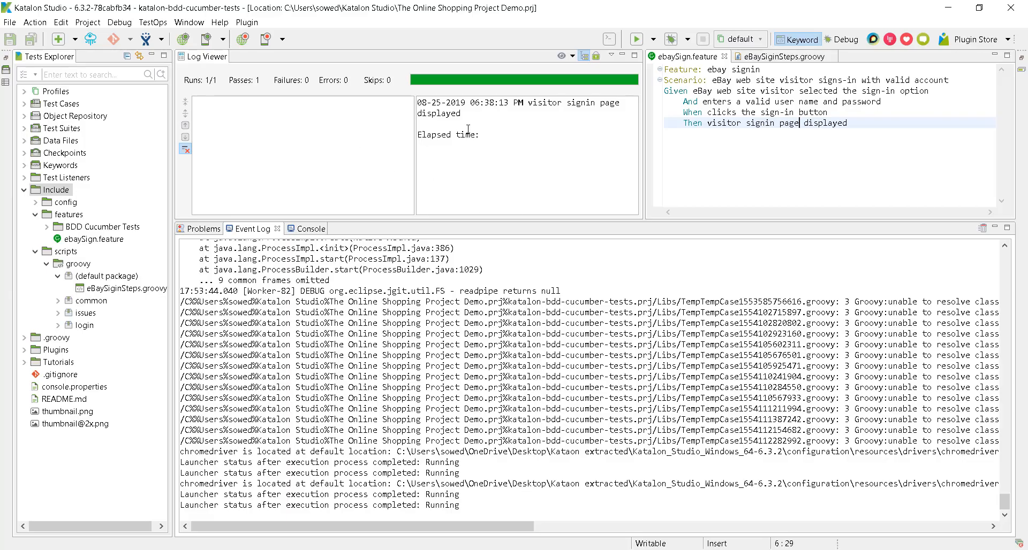
{"action": "key", "text": "alt+Tab"}
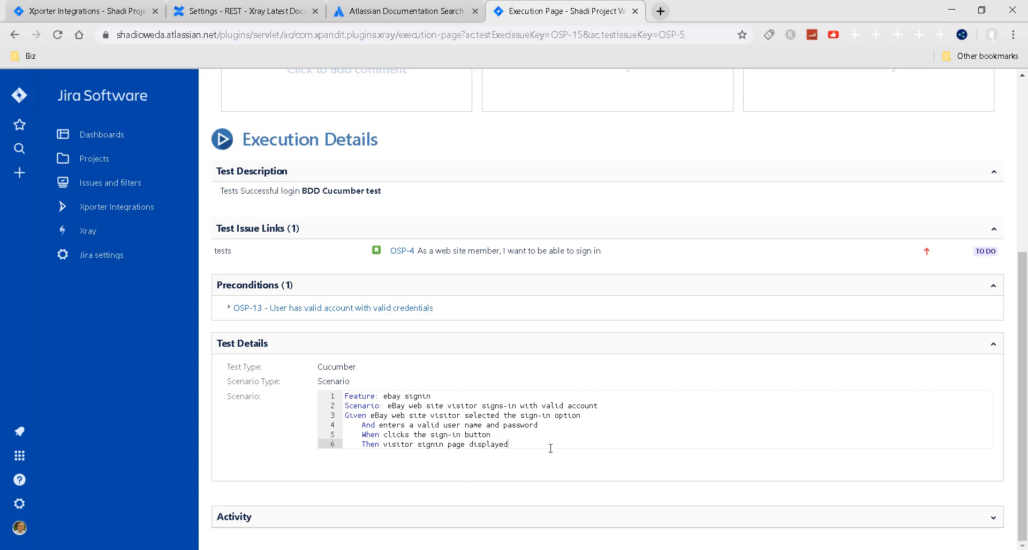
{"action": "left_click", "coordinate": [551, 549]}
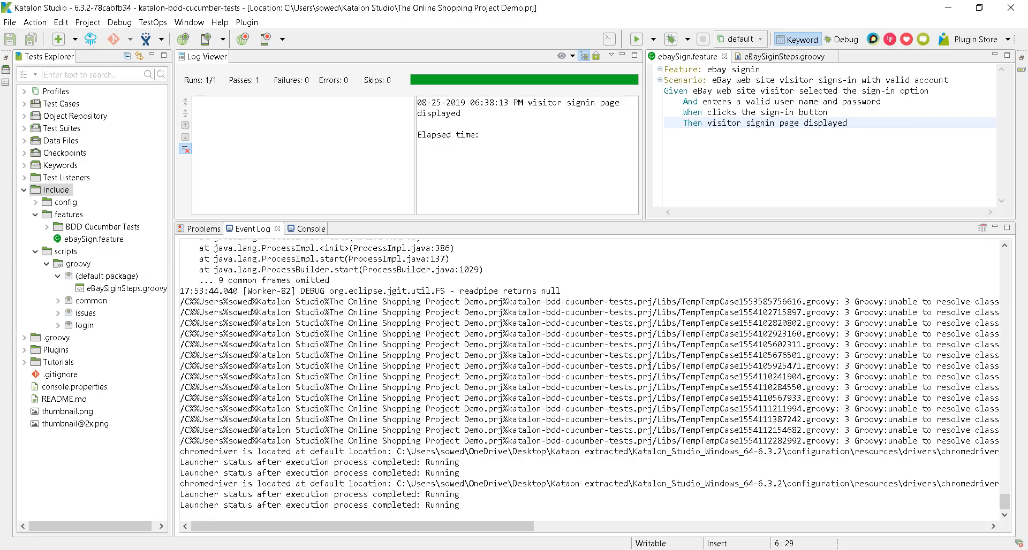
{"action": "left_click", "coordinate": [242, 39]}
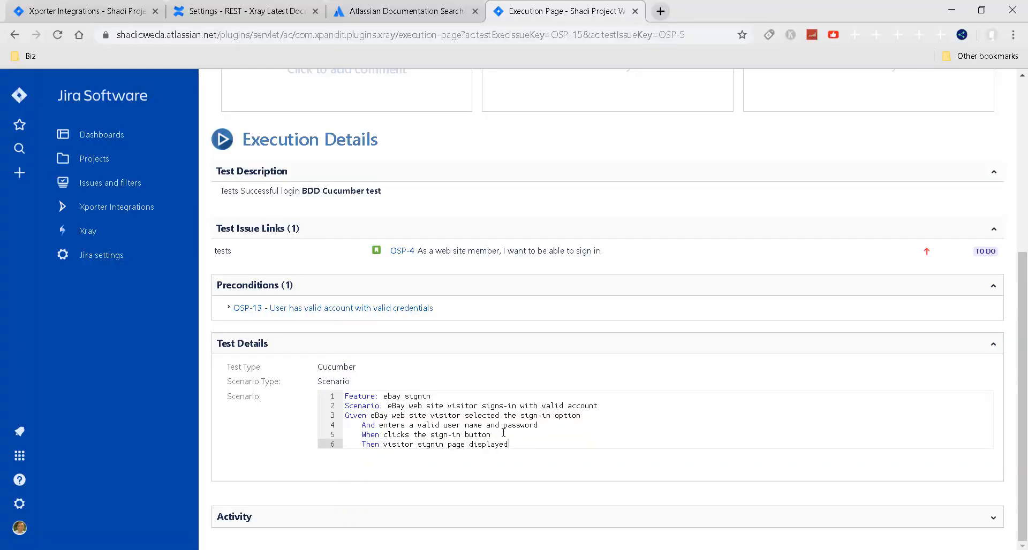
Back in Jira, set the OSP-5 Cucumber test's execution status to PASSED and show the page's activity log.
{"action": "left_click", "coordinate": [593, 424]}
{"action": "scroll", "coordinate": [593, 429], "scroll_direction": "up", "scroll_amount": 3}
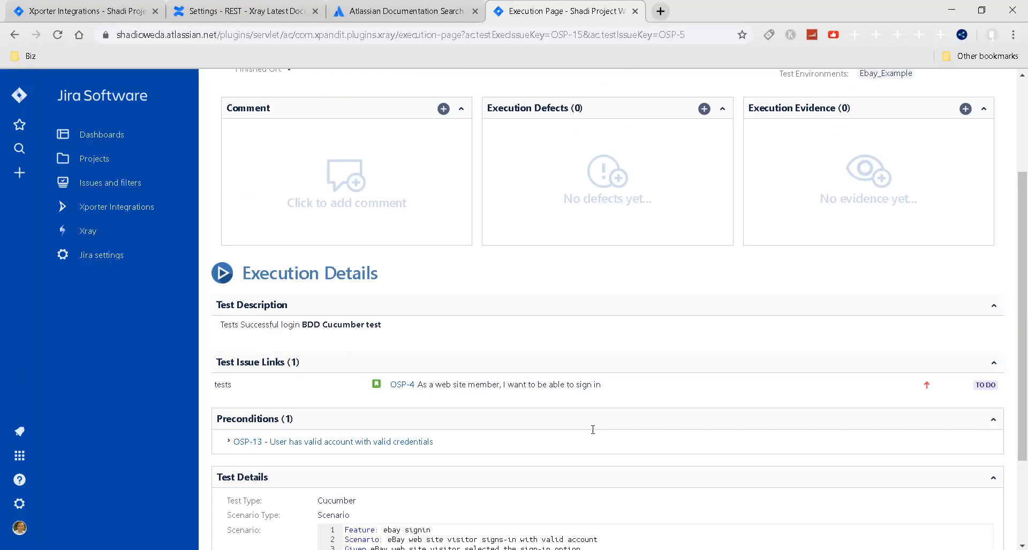
{"action": "scroll", "coordinate": [593, 429], "scroll_direction": "down", "scroll_amount": 4}
Return to the OSP-15 test execution from the recent issues and check its overall execution status.
{"action": "left_click", "coordinate": [24, 150]}
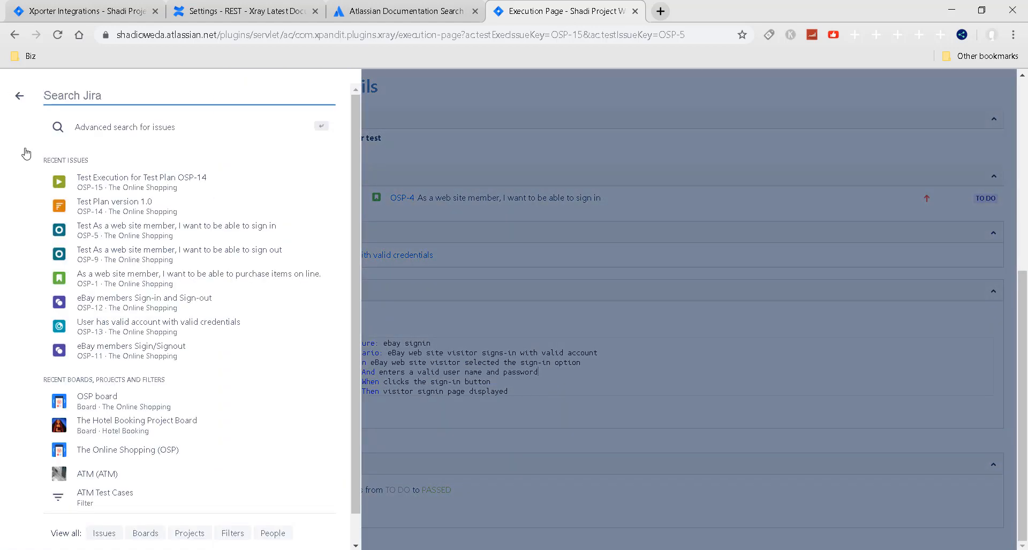
{"action": "left_click", "coordinate": [141, 181]}
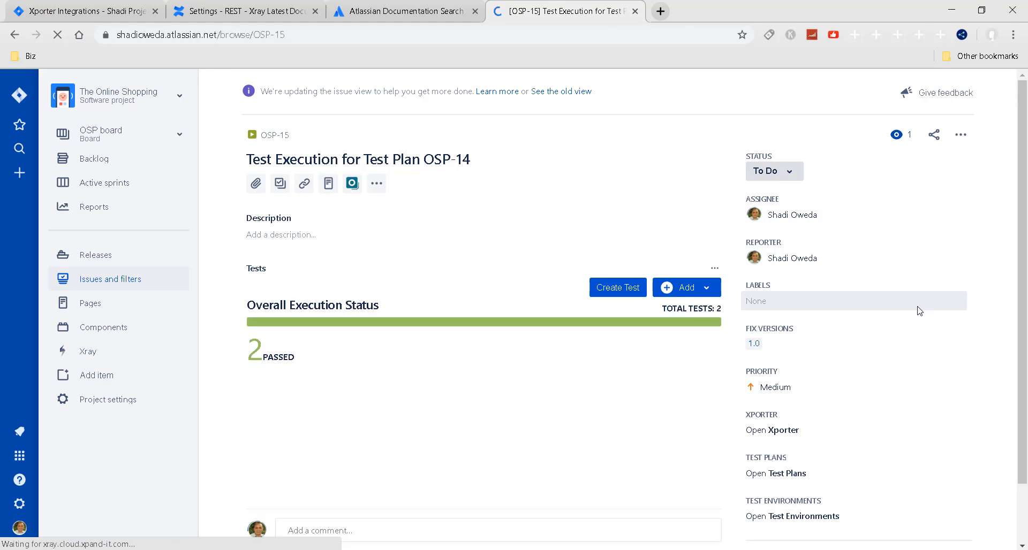
{"action": "scroll", "coordinate": [919, 320], "scroll_direction": "down", "scroll_amount": 1}
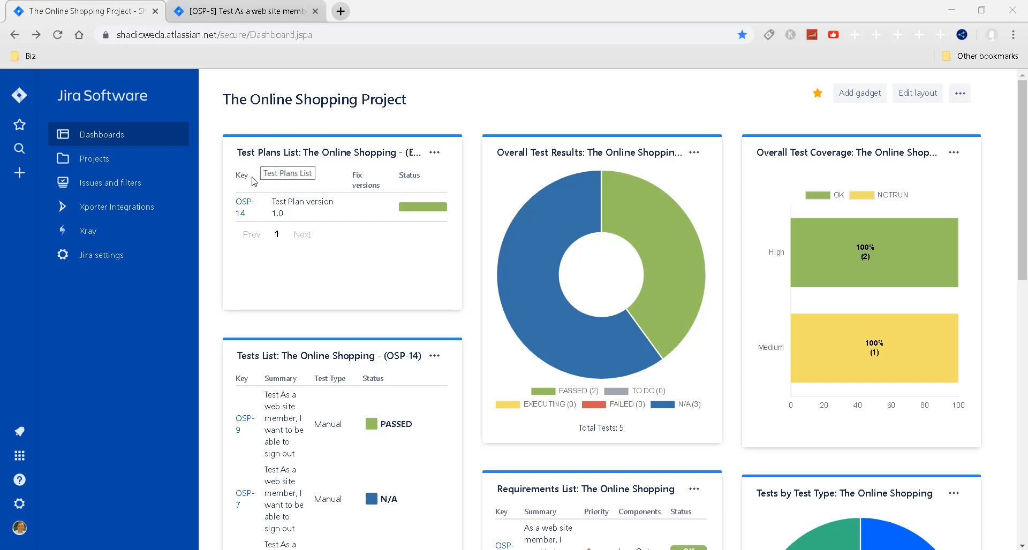
Check Test Plan version 1.0 from The Online Shopping Project dashboard, and examine the dashboard's test results, coverage, tests, requirements and test type gadgets.
{"action": "left_click", "coordinate": [243, 214]}
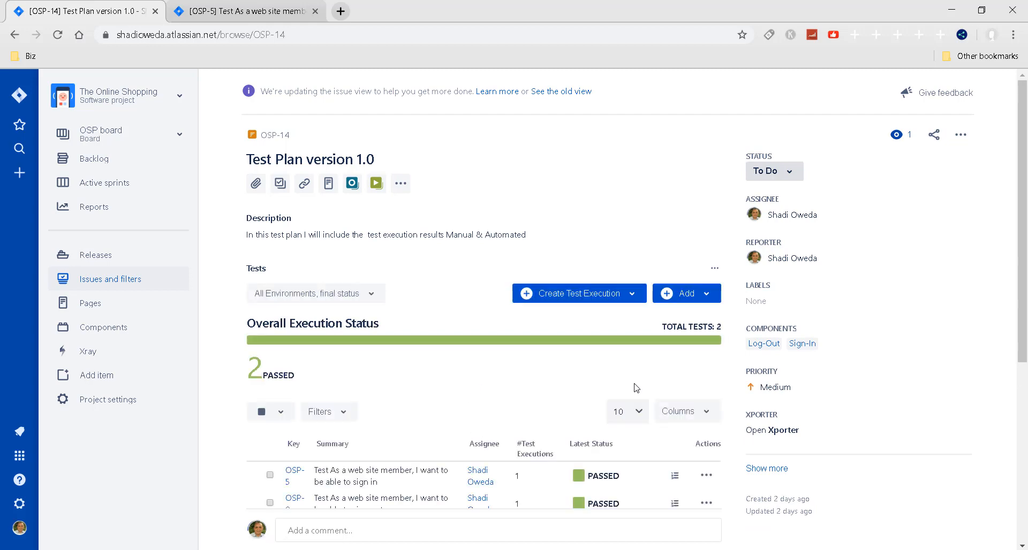
{"action": "key", "text": "alt+Left"}
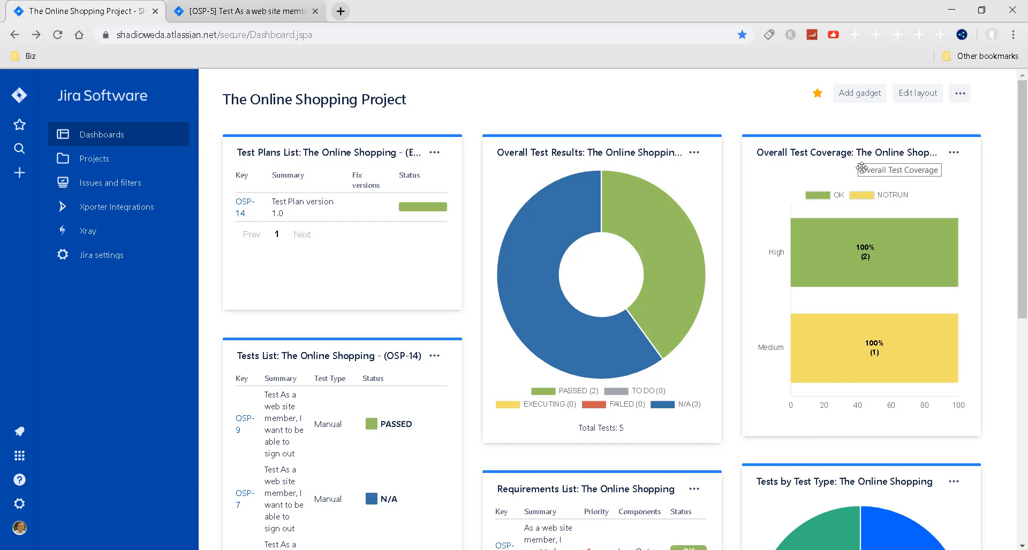
{"action": "mouse_move", "coordinate": [816, 284]}
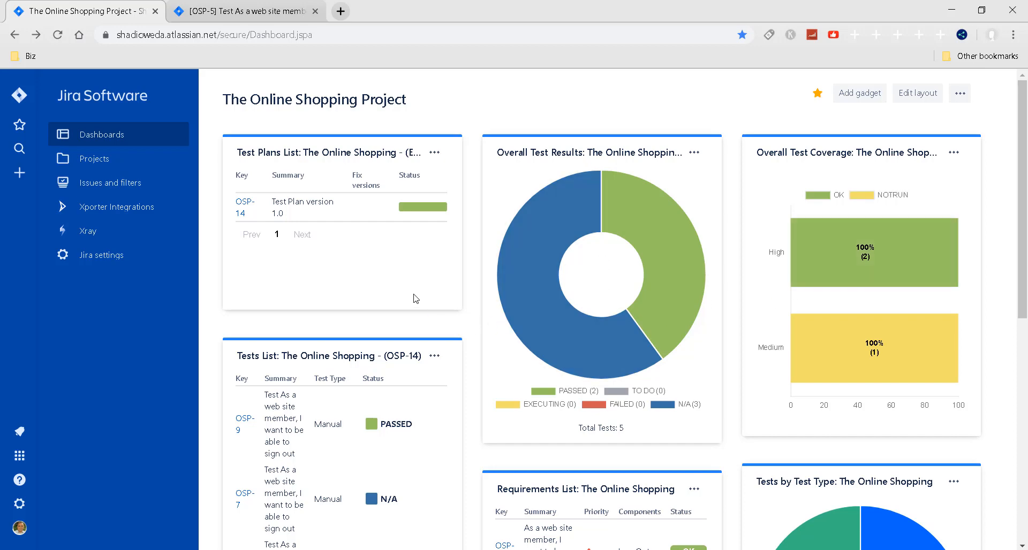
{"action": "scroll", "coordinate": [416, 298], "scroll_direction": "down", "scroll_amount": 1}
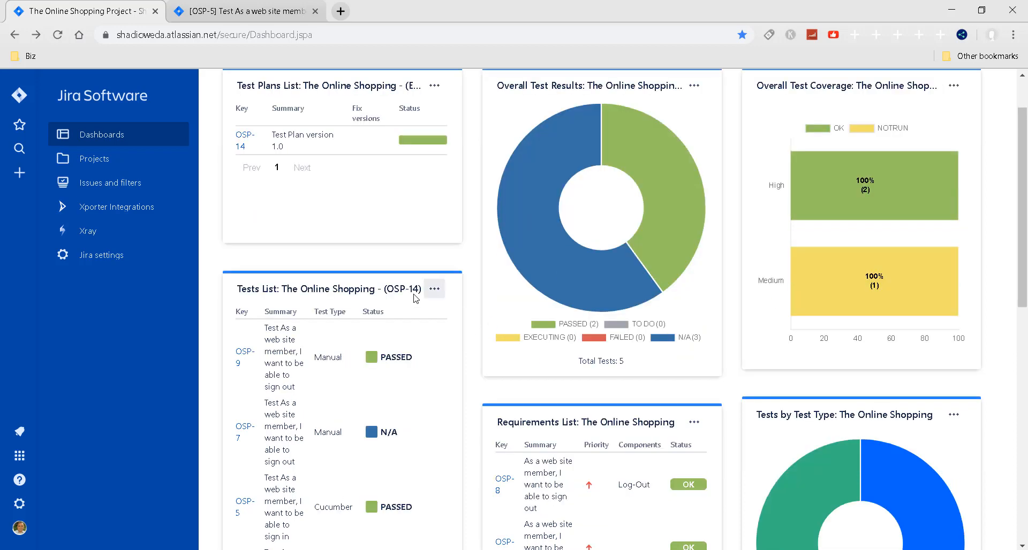
{"action": "scroll", "coordinate": [416, 298], "scroll_direction": "down", "scroll_amount": 1}
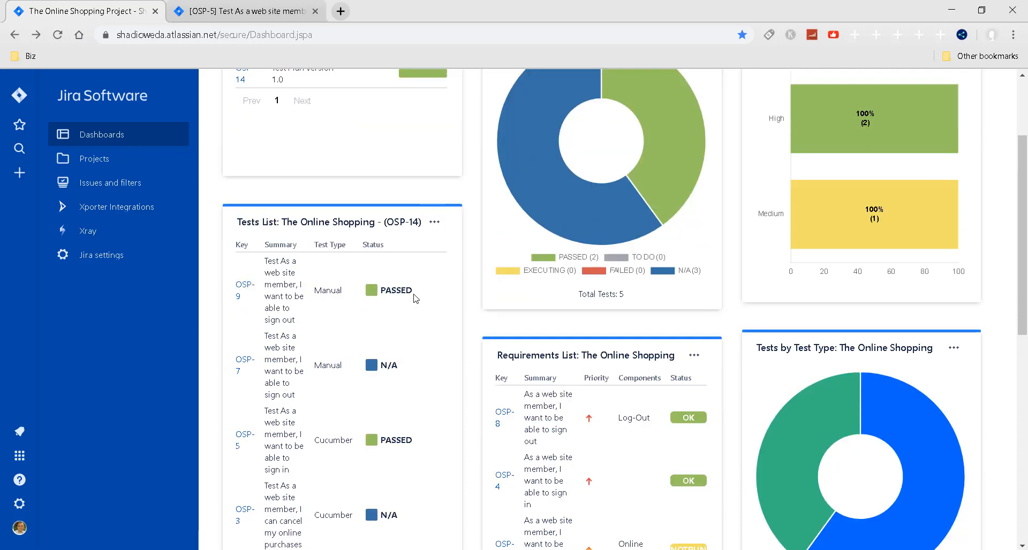
{"action": "scroll", "coordinate": [416, 298], "scroll_direction": "down", "scroll_amount": 1}
{"action": "scroll", "coordinate": [418, 300], "scroll_direction": "down", "scroll_amount": 1}
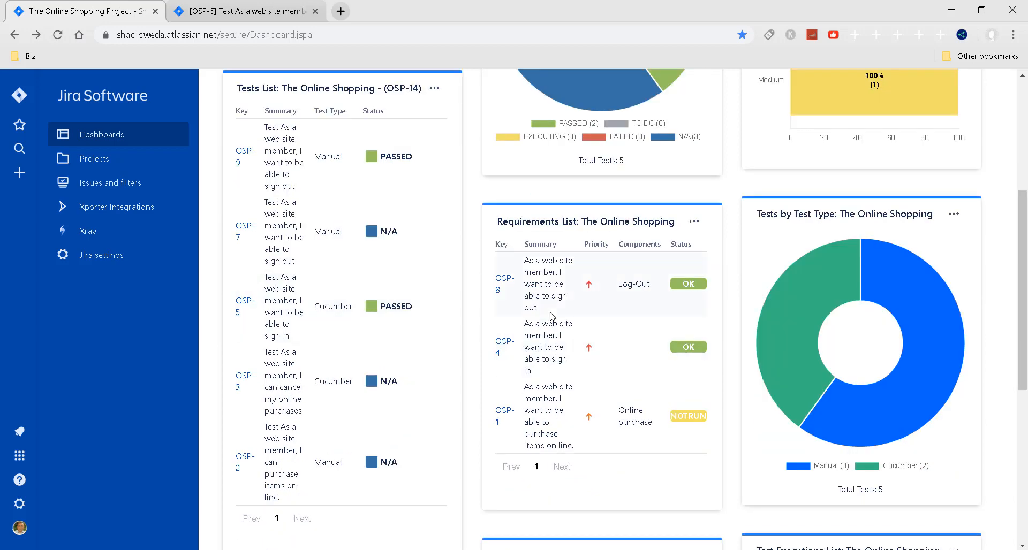
{"action": "scroll", "coordinate": [783, 262], "scroll_direction": "down", "scroll_amount": 4}
{"action": "scroll", "coordinate": [566, 271], "scroll_direction": "up", "scroll_amount": 8}
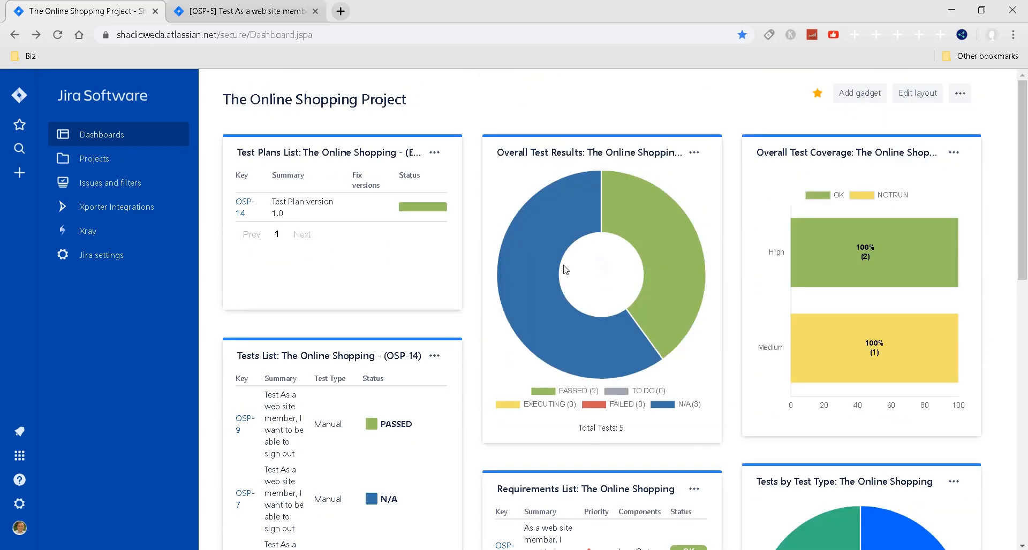